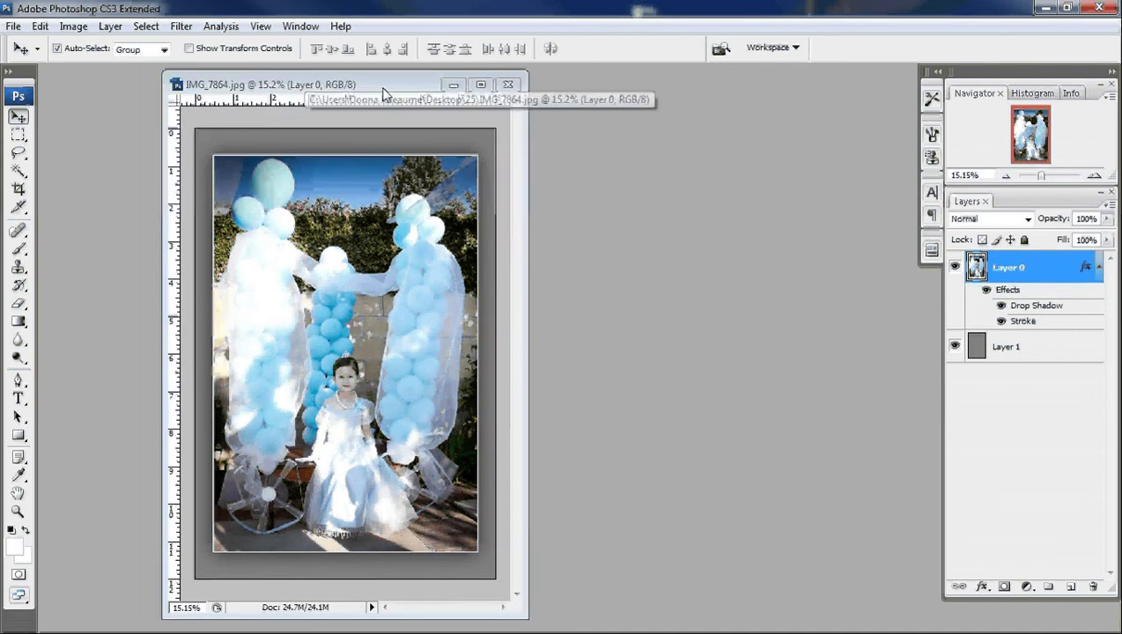
Step: Maximize and zoom the IMG_7864.jpg example to fit, then restore it to a floating window
click(514, 86)
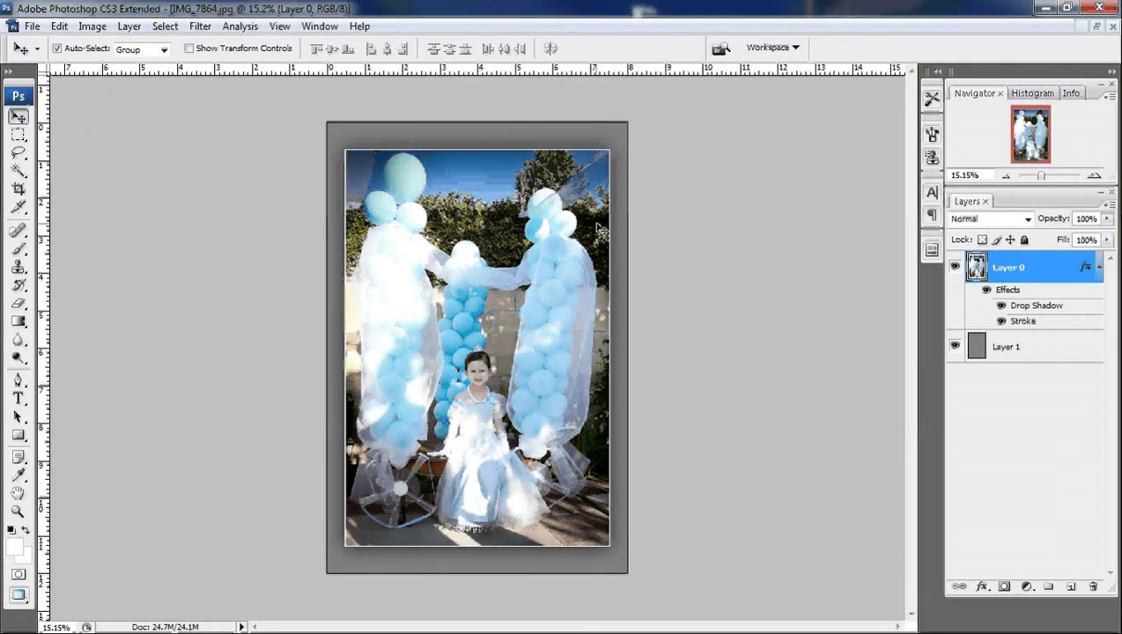
key(ctrl+equal)
key(ctrl+0)
click(1097, 28)
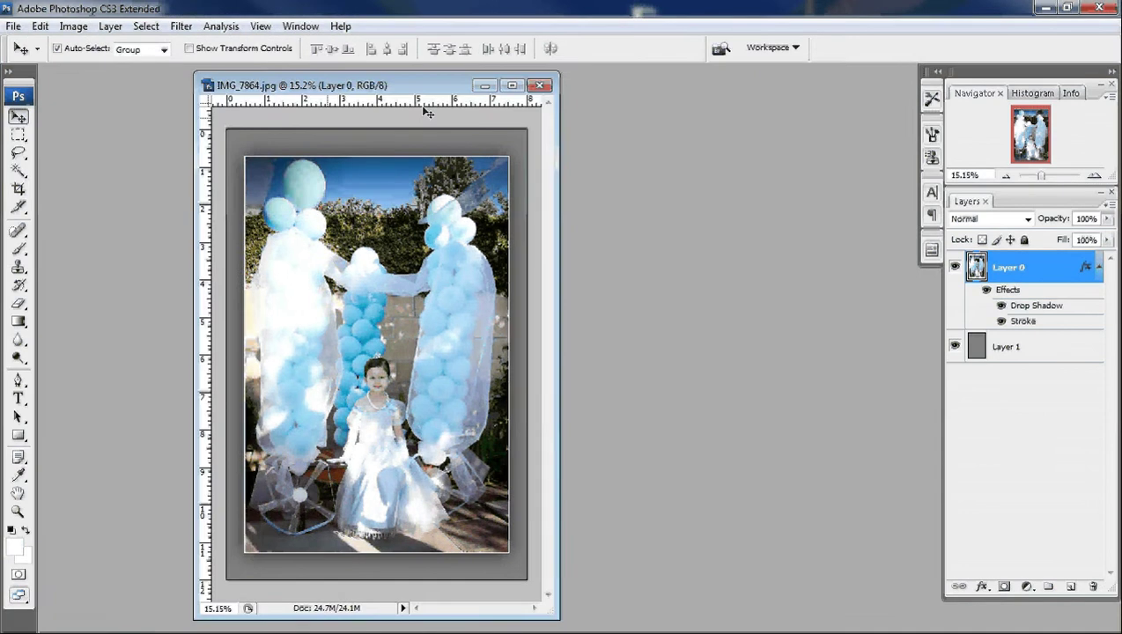
Step: Minimize the example photo and centre the IMG_7882.jpg window, fitted on screen
click(485, 85)
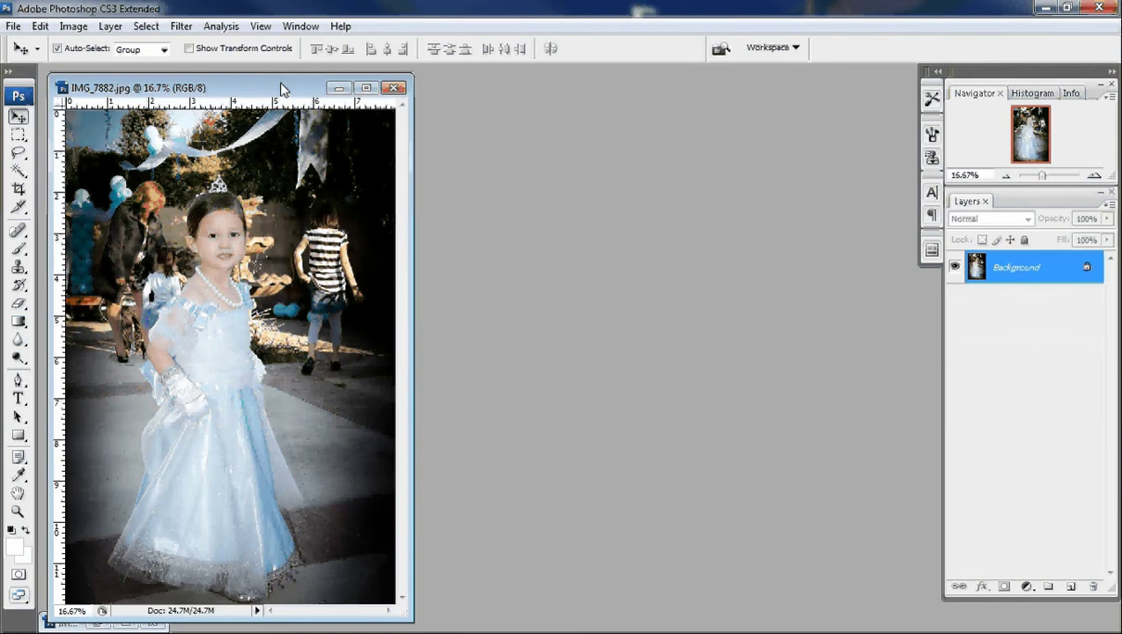
drag(283, 88, 490, 80)
key(ctrl+0)
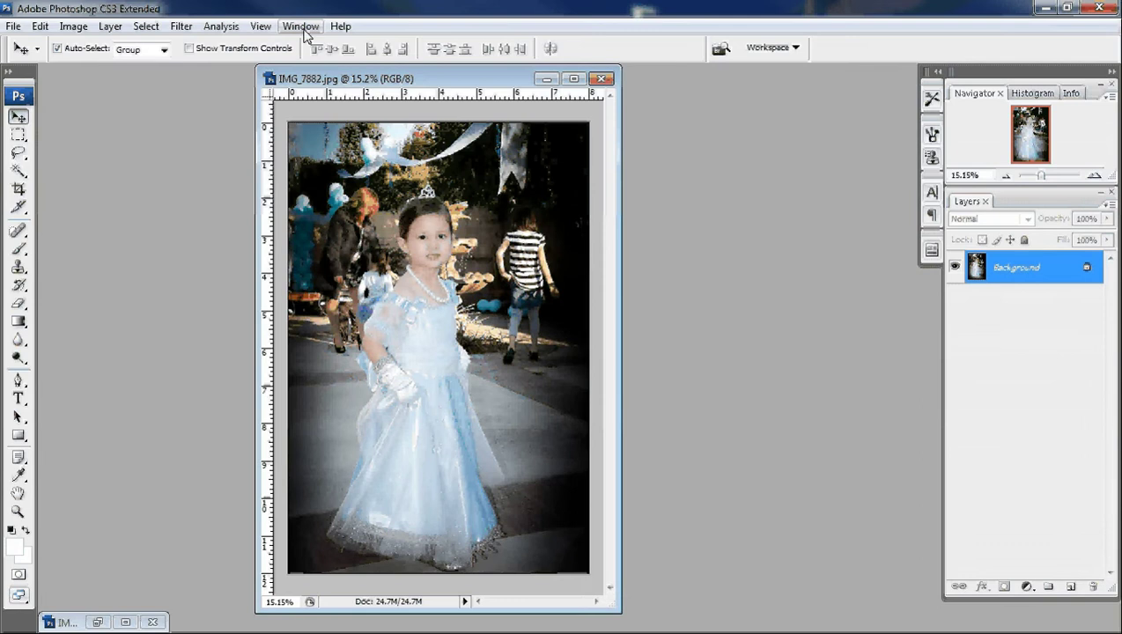
Step: Show the Actions panel and start a new action
click(301, 26)
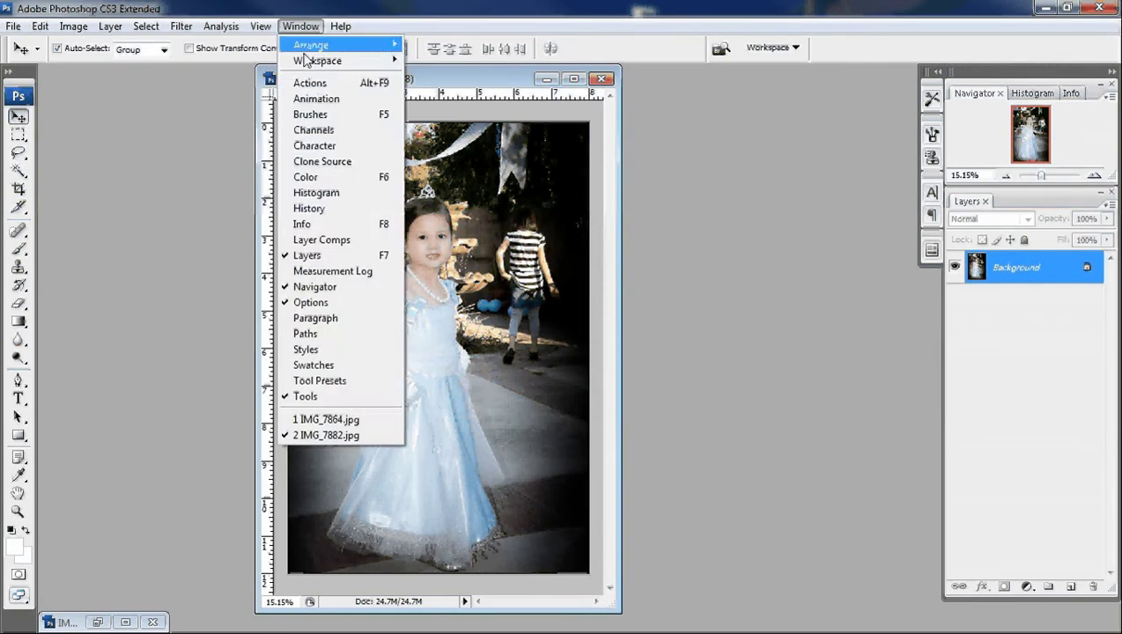
click(305, 84)
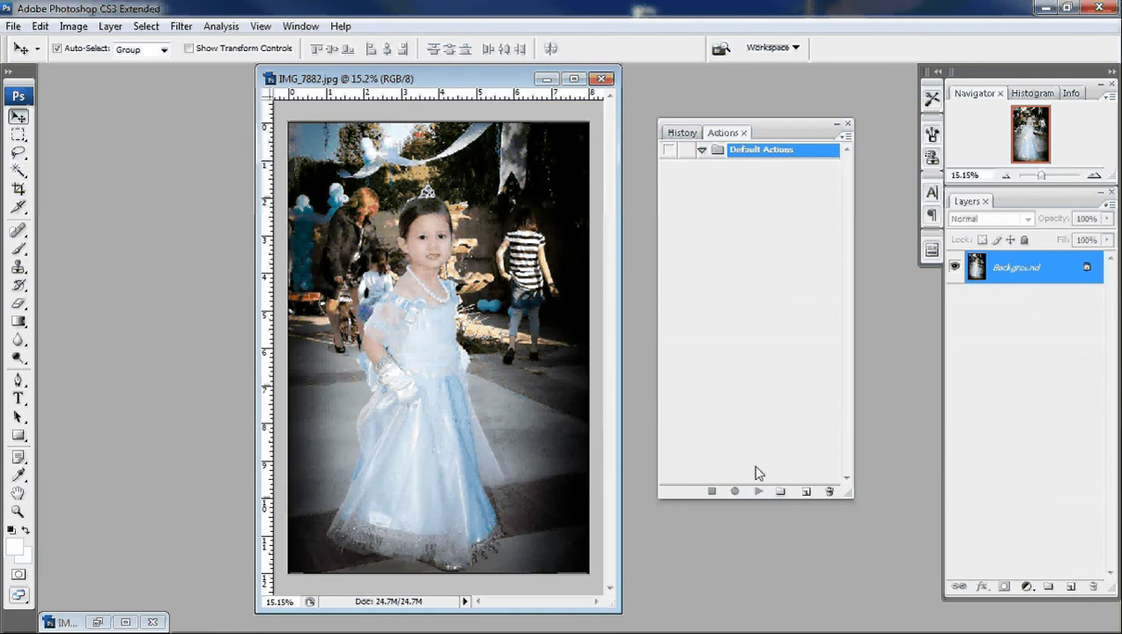
click(764, 359)
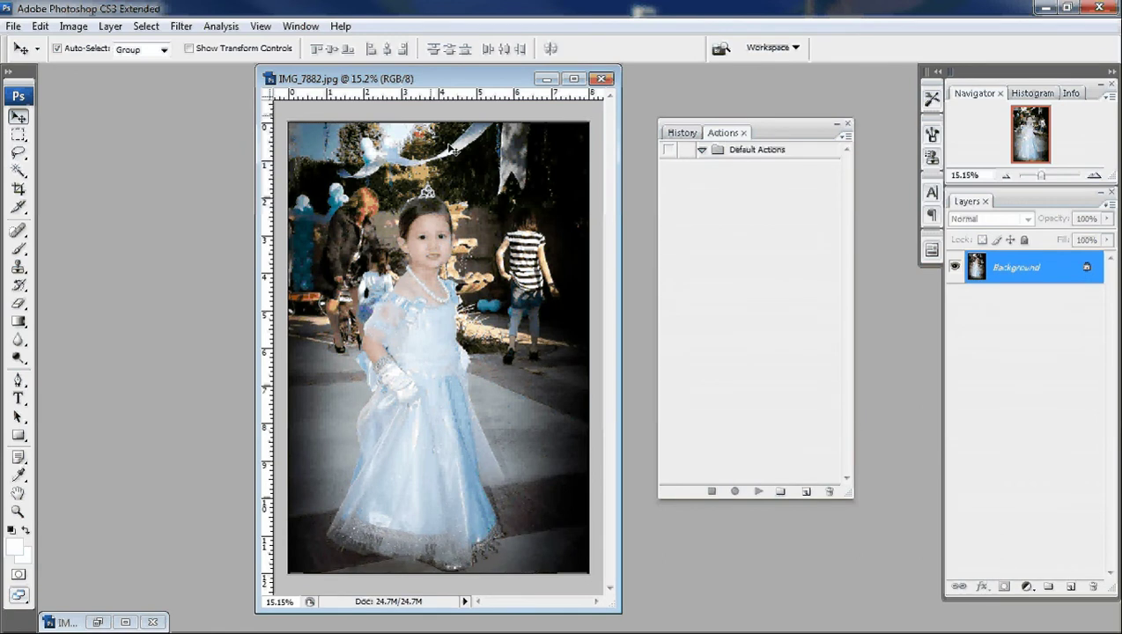
click(806, 492)
Step: Name the new action 'Grey 4x6', begin recording, and resize the Actions panel shorter and wider
click(806, 494)
text(Grey 4)
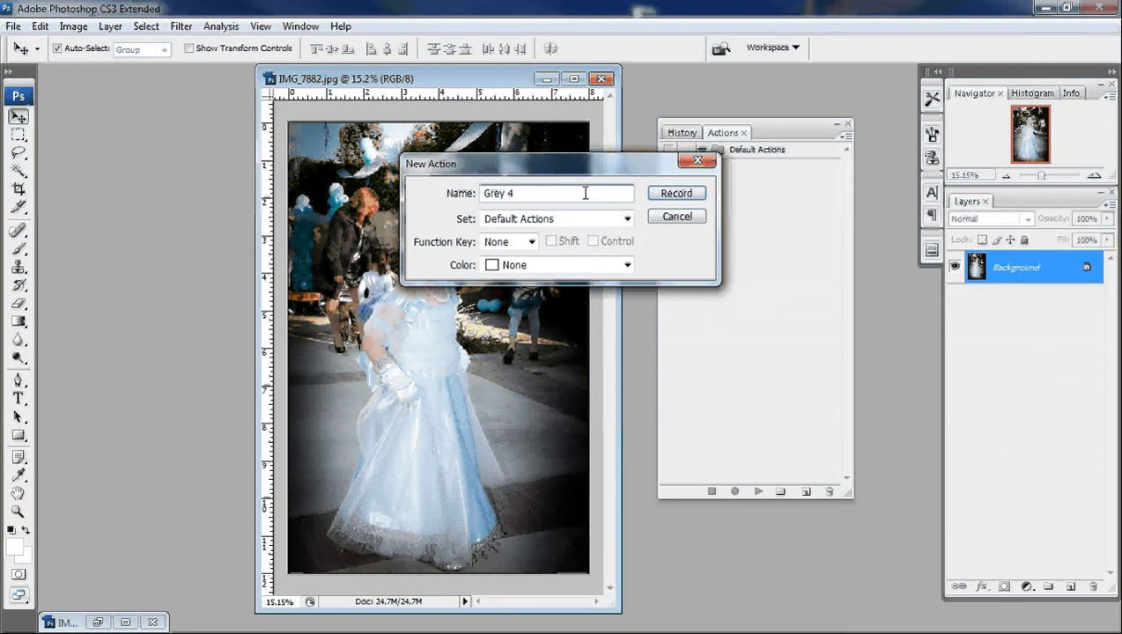
text(x6)
key(Return)
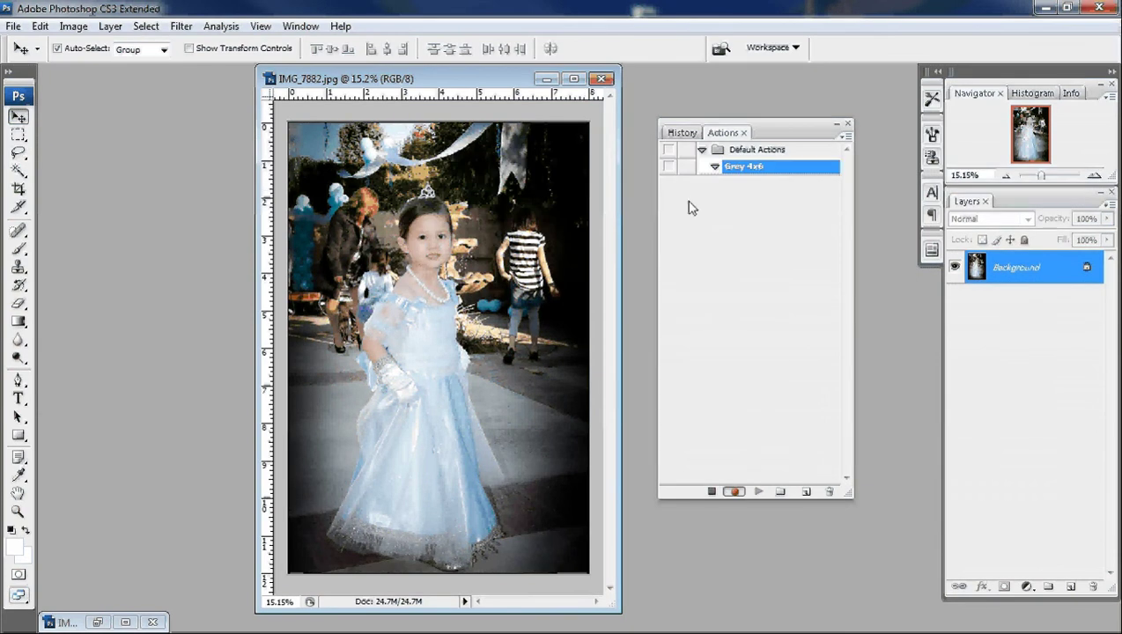
mouse_move(847, 500)
mouse_down()
mouse_move(867, 297)
mouse_move(888, 292)
mouse_up()
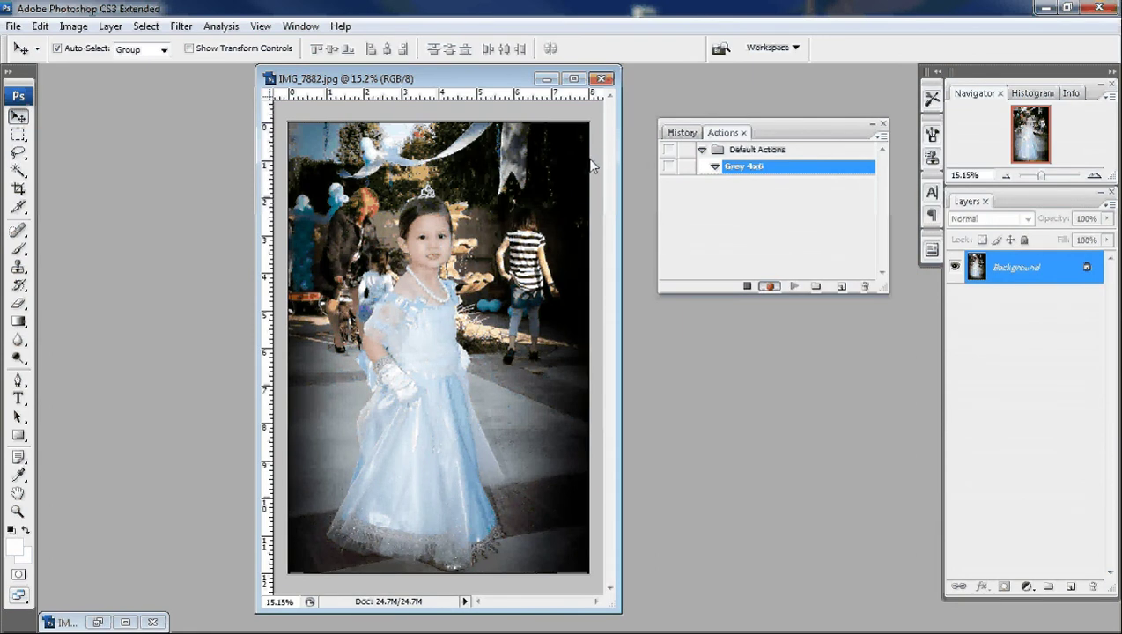
Step: Add an empty Layer 1 and convert the Background into editable Layer 0
click(1070, 587)
double_click(1013, 300)
key(Return)
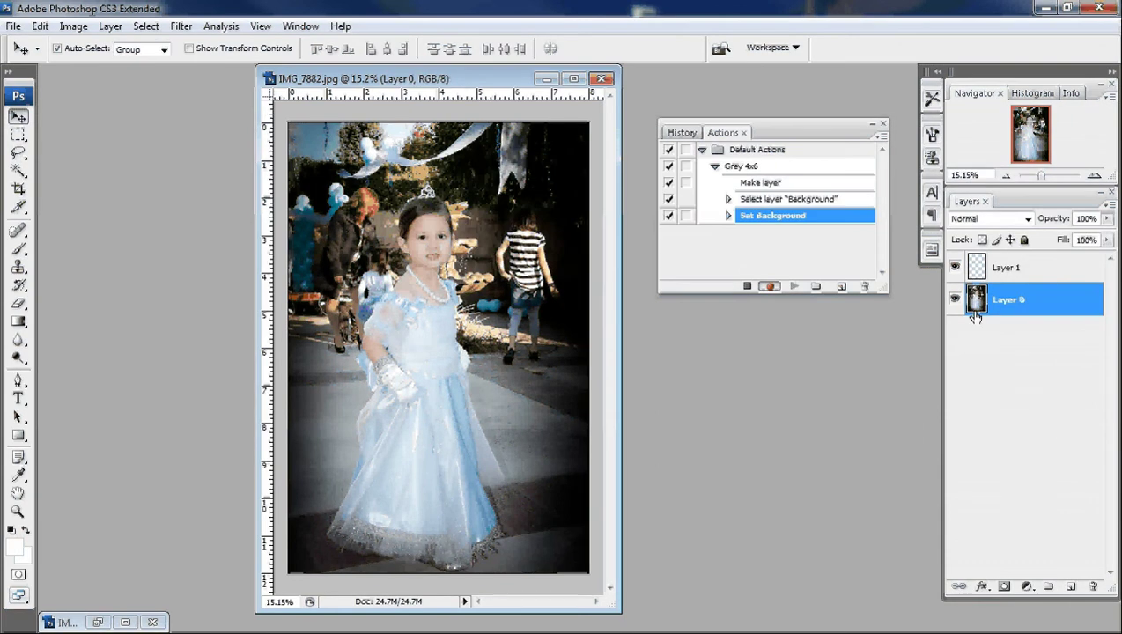
click(1006, 268)
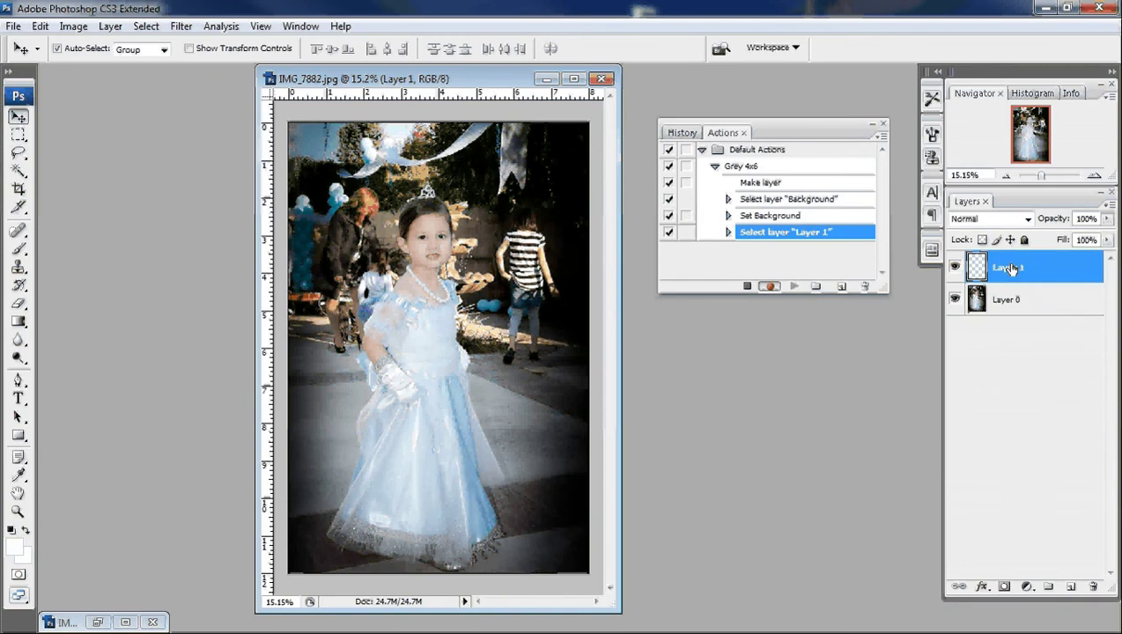
Step: Fill Layer 1 with 50% Gray and move the photo Layer 0 above it
click(39, 26)
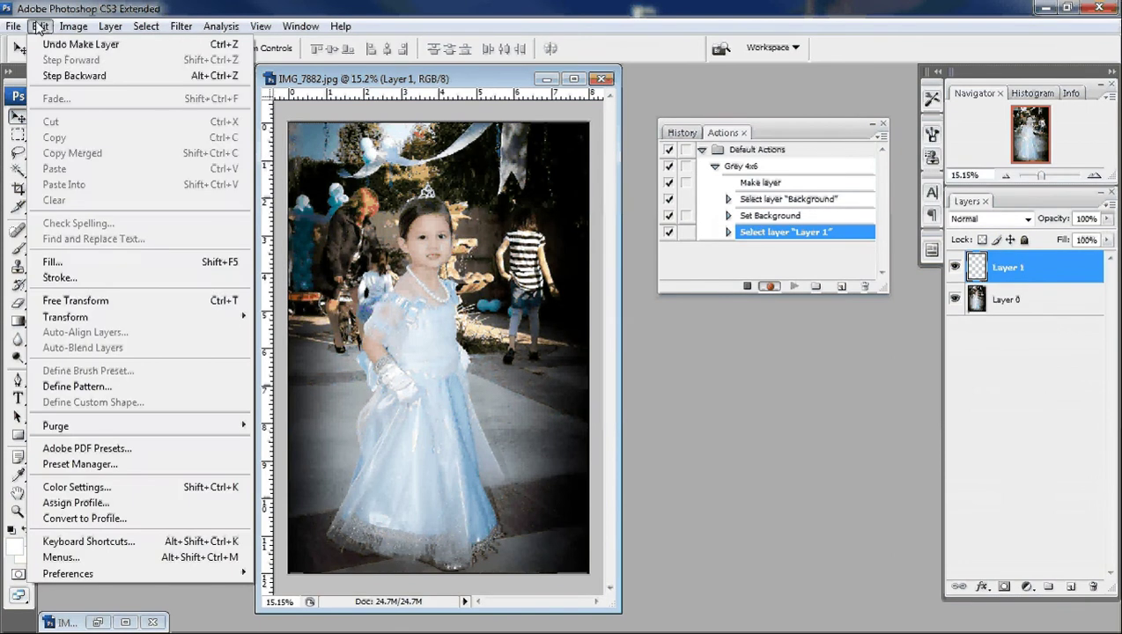
click(68, 262)
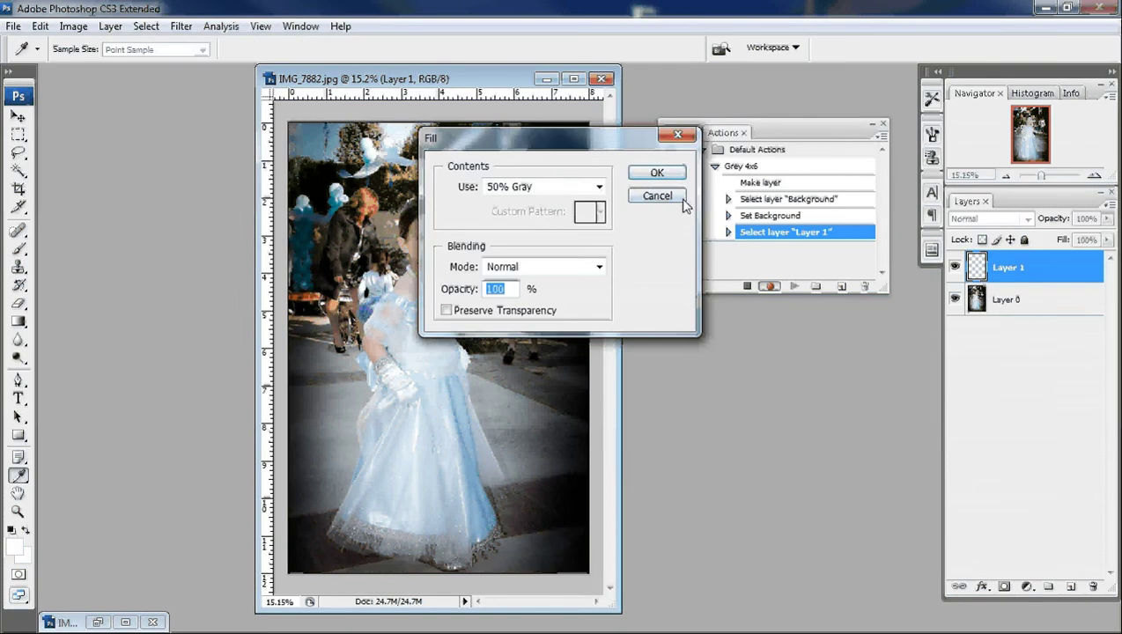
click(652, 175)
click(1020, 302)
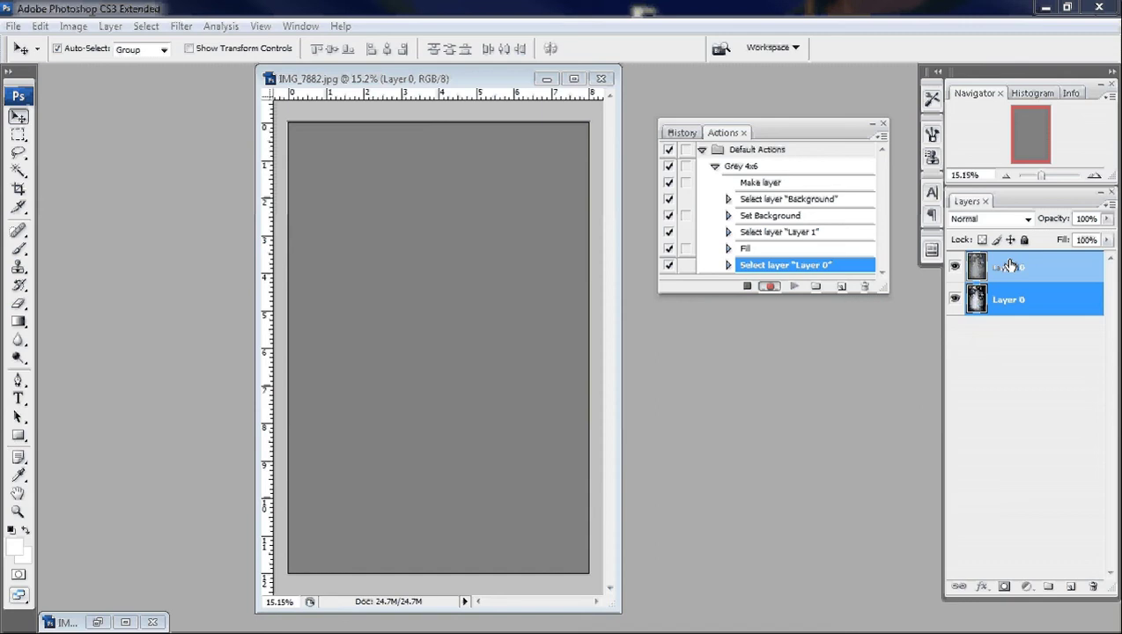
drag(1012, 300, 1009, 258)
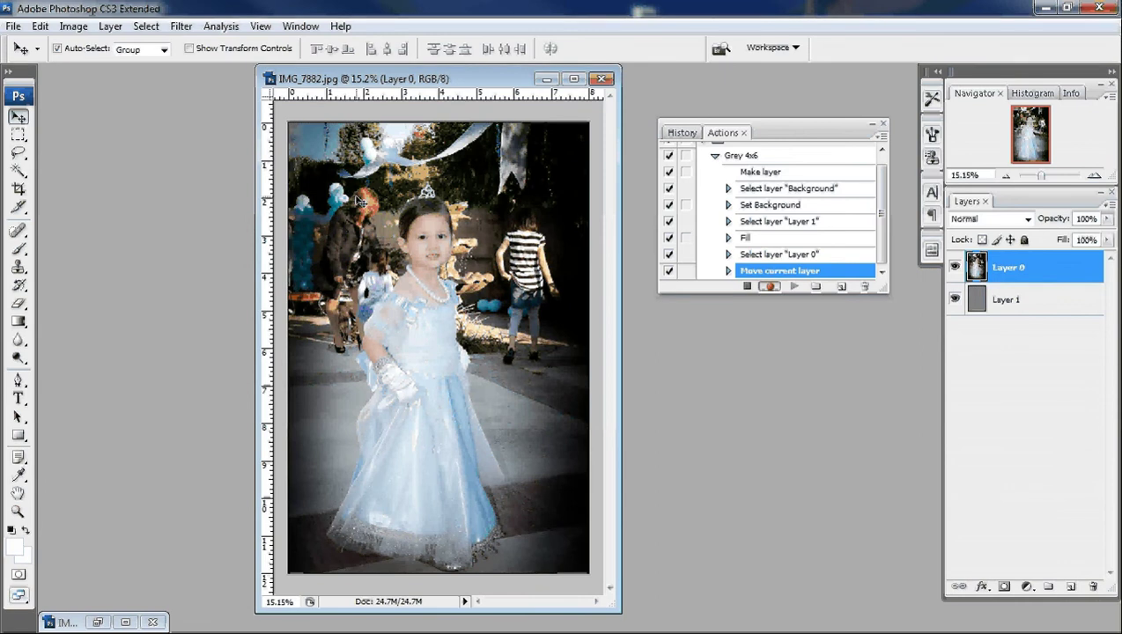
Step: Free-transform the photo proportionally down to about 88% and commit
key(ctrl+t)
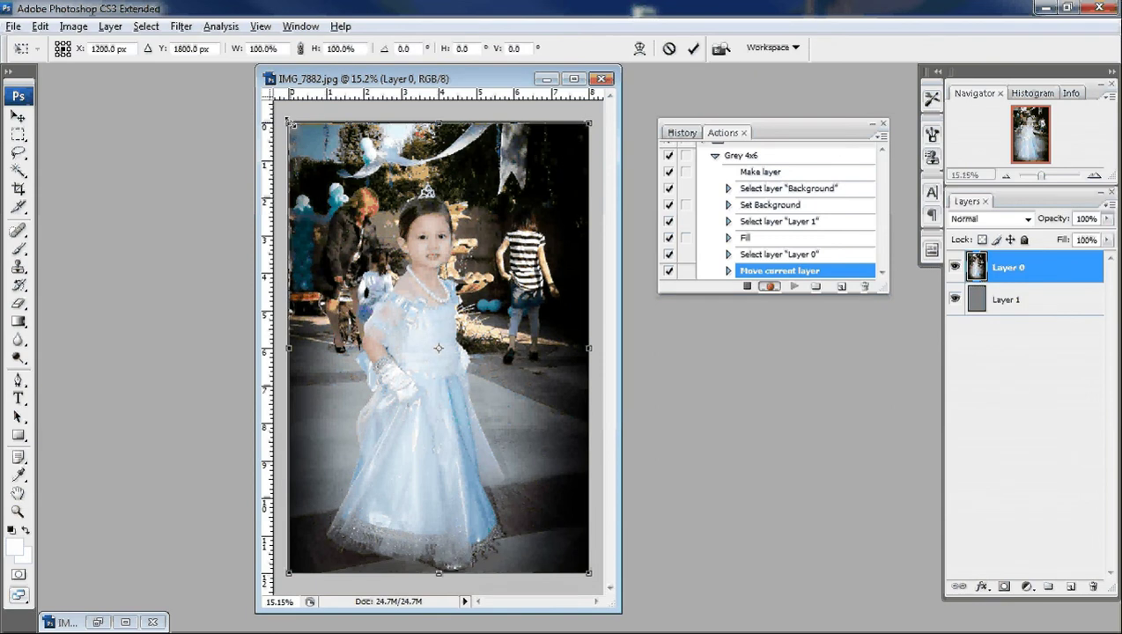
mouse_move(288, 123)
mouse_down()
mouse_move(314, 176)
mouse_move(304, 150)
mouse_up()
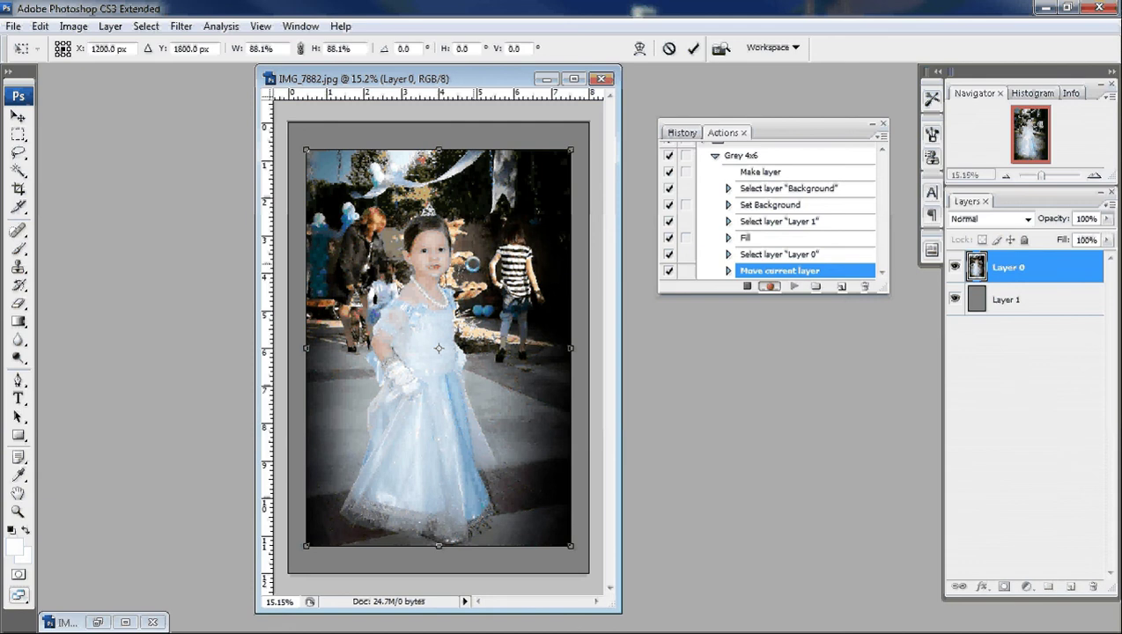
key(Return)
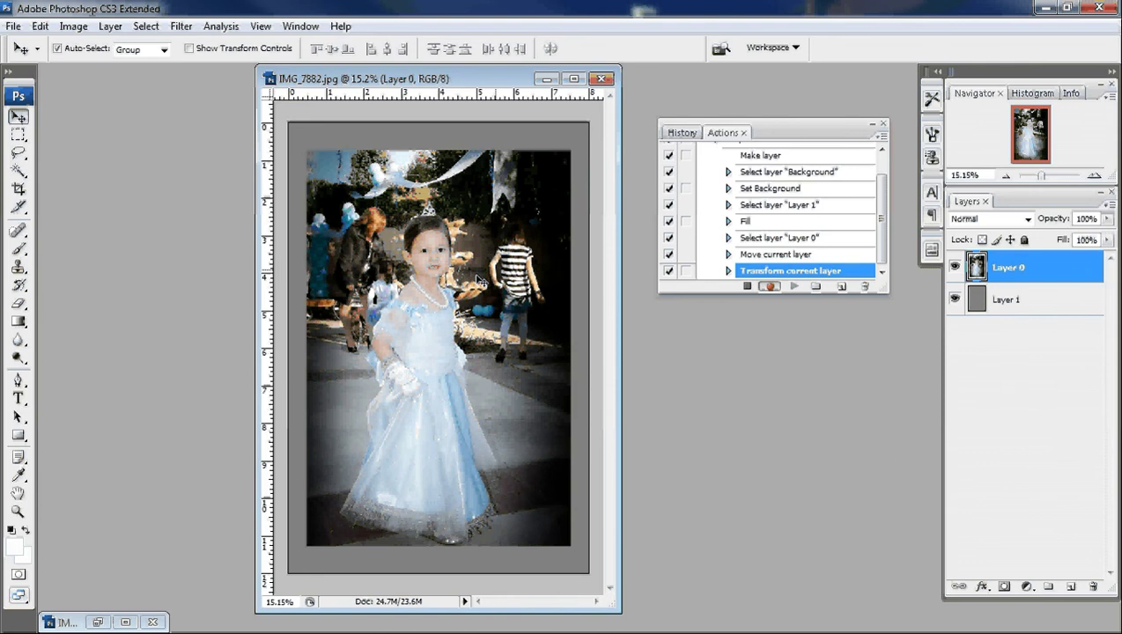
Step: Add a white, Inside, 10 px Stroke layer style to the photo and tick Drop Shadow
click(983, 587)
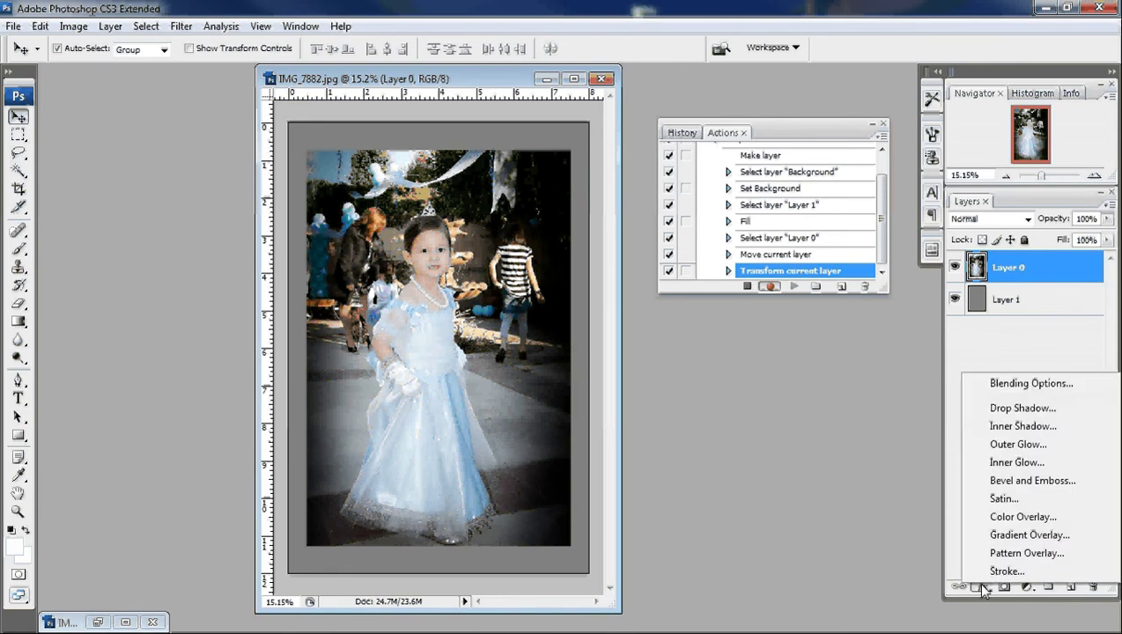
click(1004, 571)
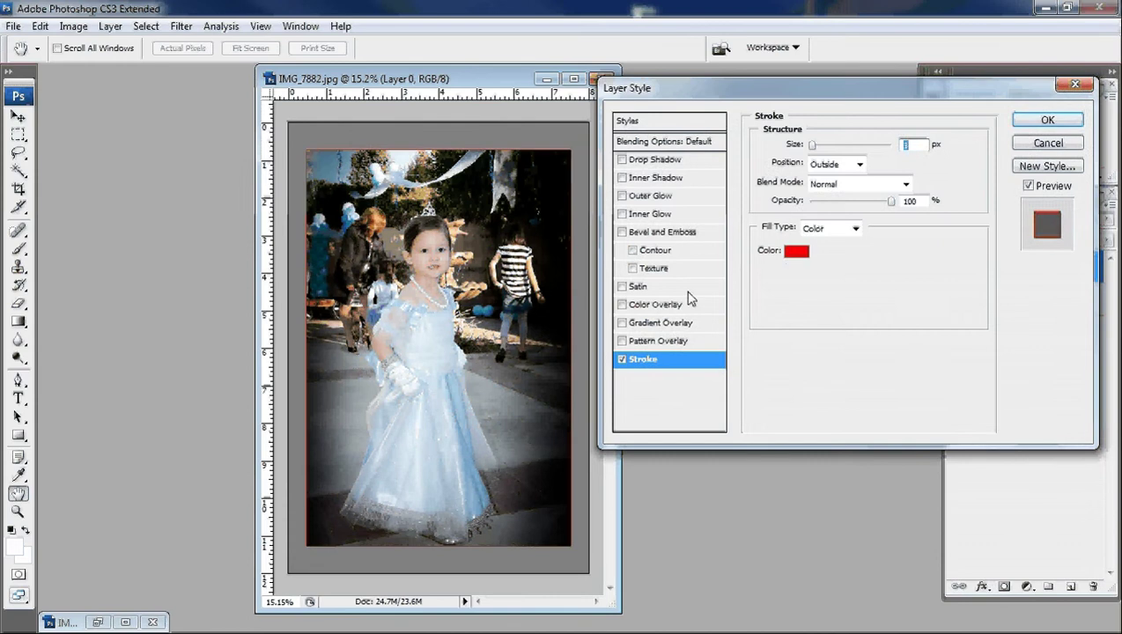
text(3)
click(795, 251)
drag(421, 174, 348, 145)
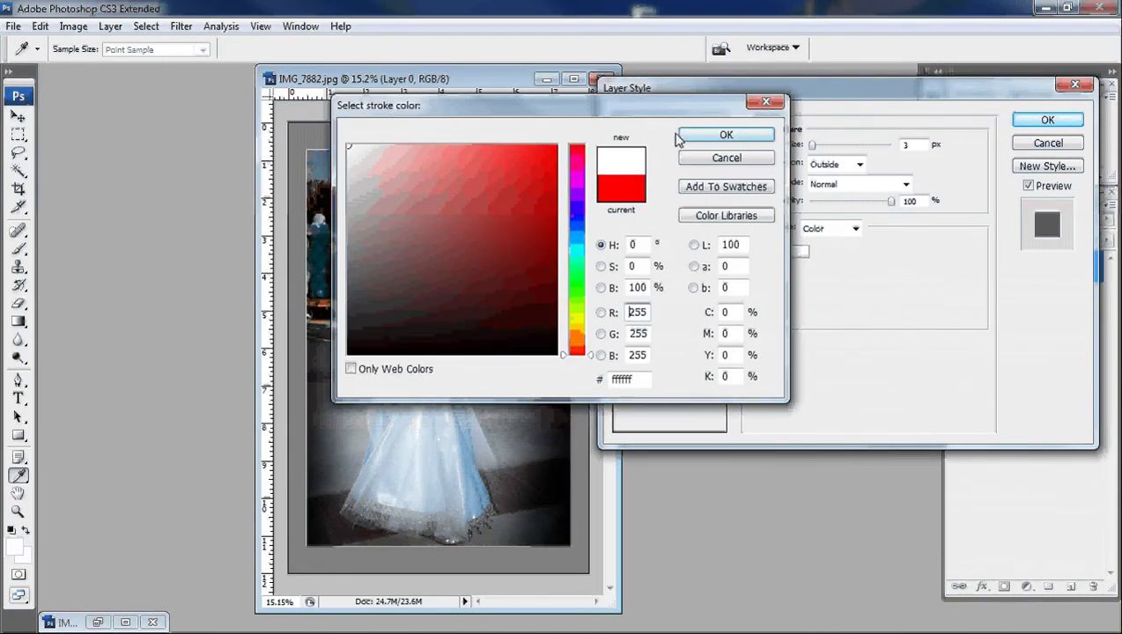
click(715, 135)
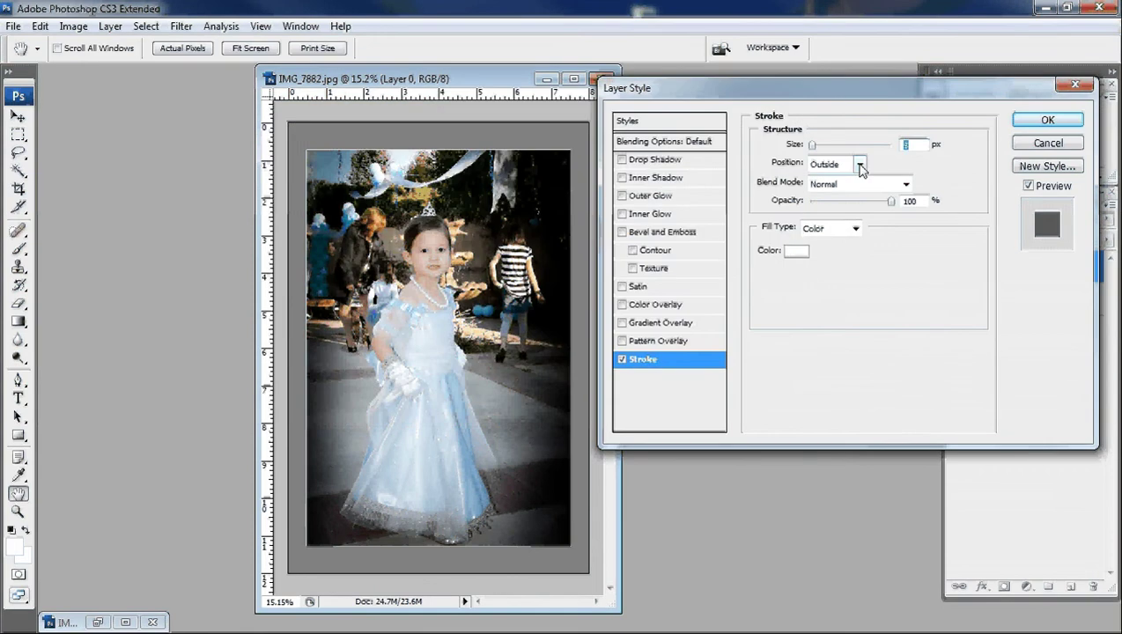
click(860, 166)
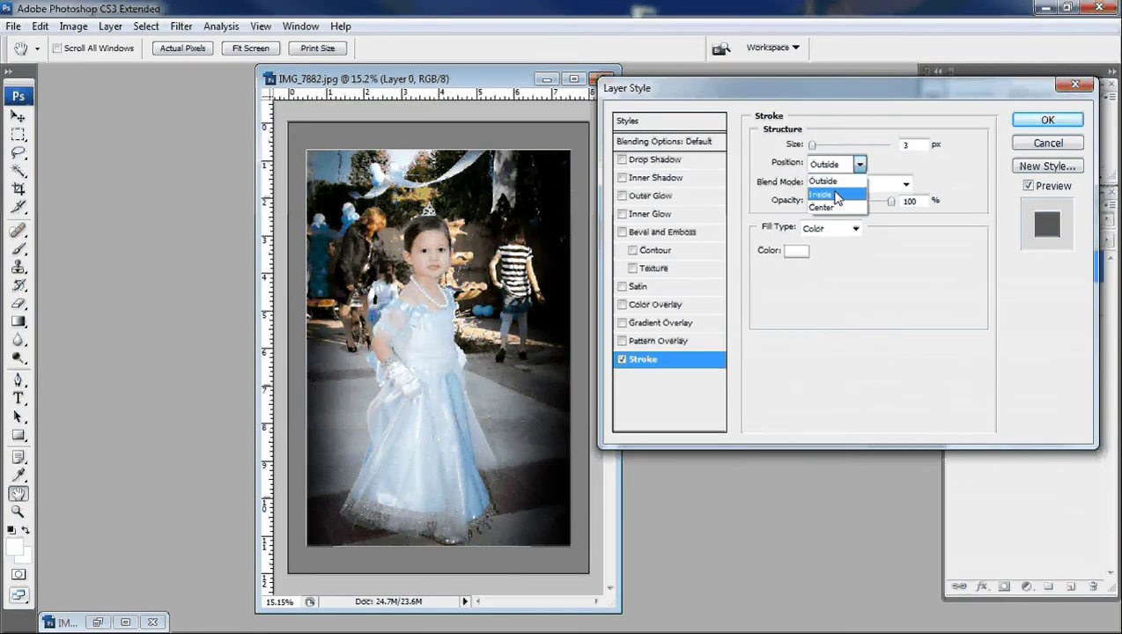
click(837, 195)
double_click(914, 145)
text(10)
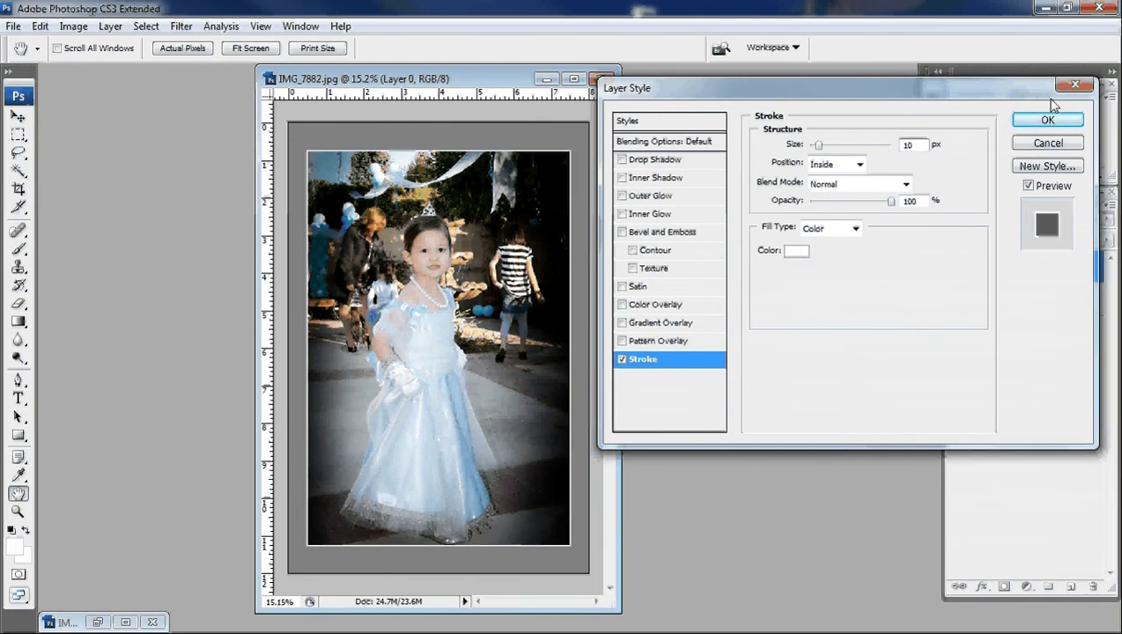
click(622, 160)
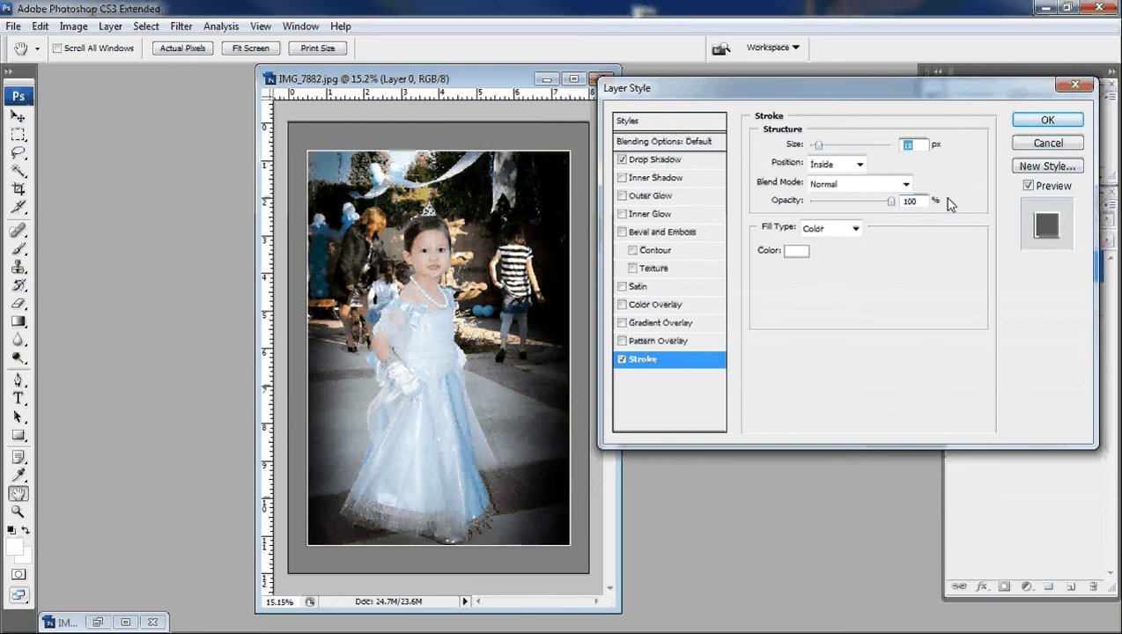
Step: Set the drop shadow to a 130° angle and 115 px size, then apply the styles
click(658, 160)
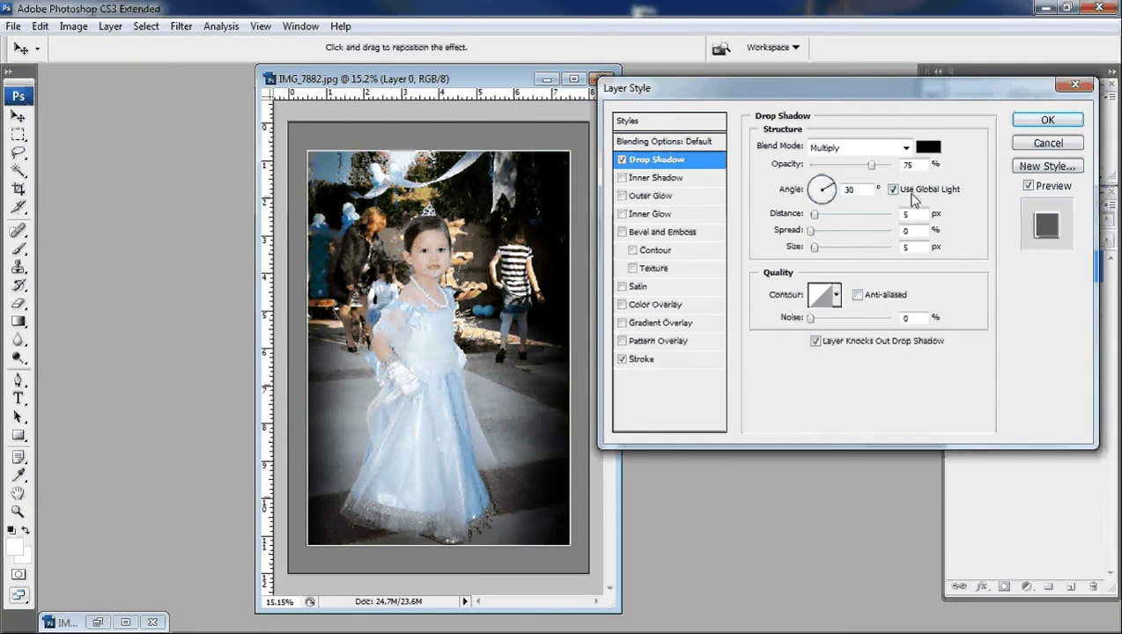
text(130)
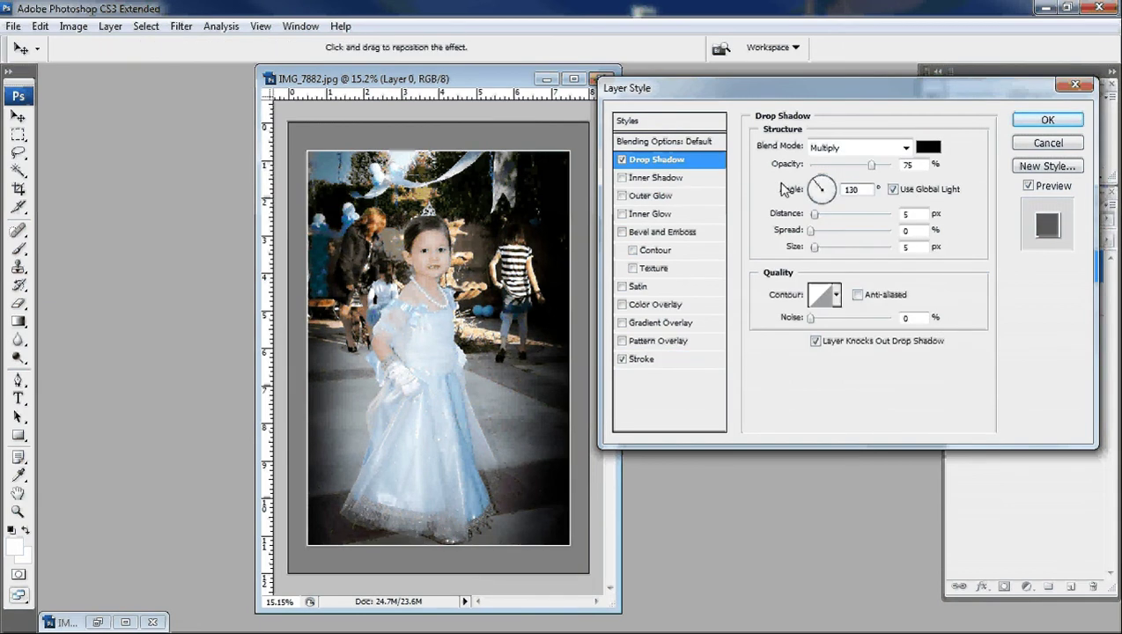
drag(815, 249, 885, 251)
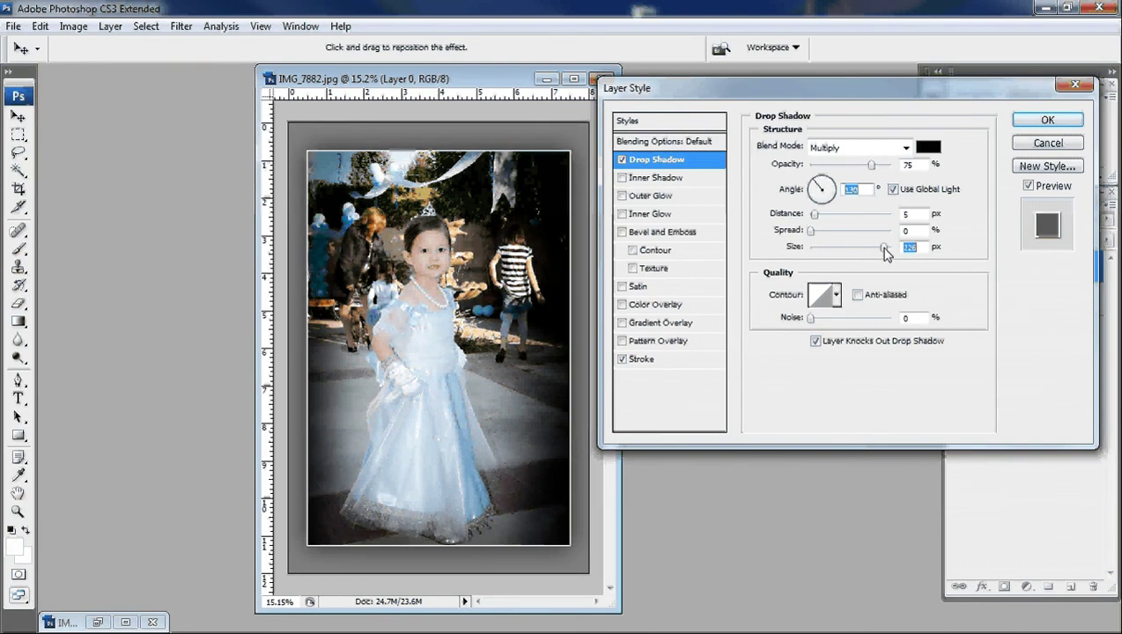
click(1028, 117)
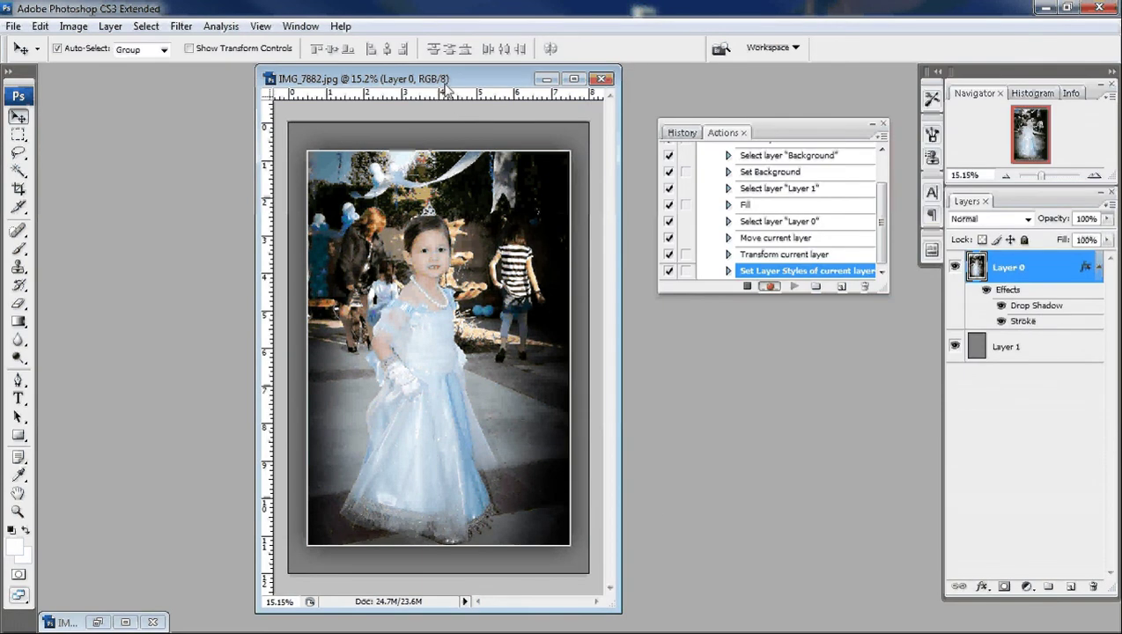
drag(423, 84, 382, 84)
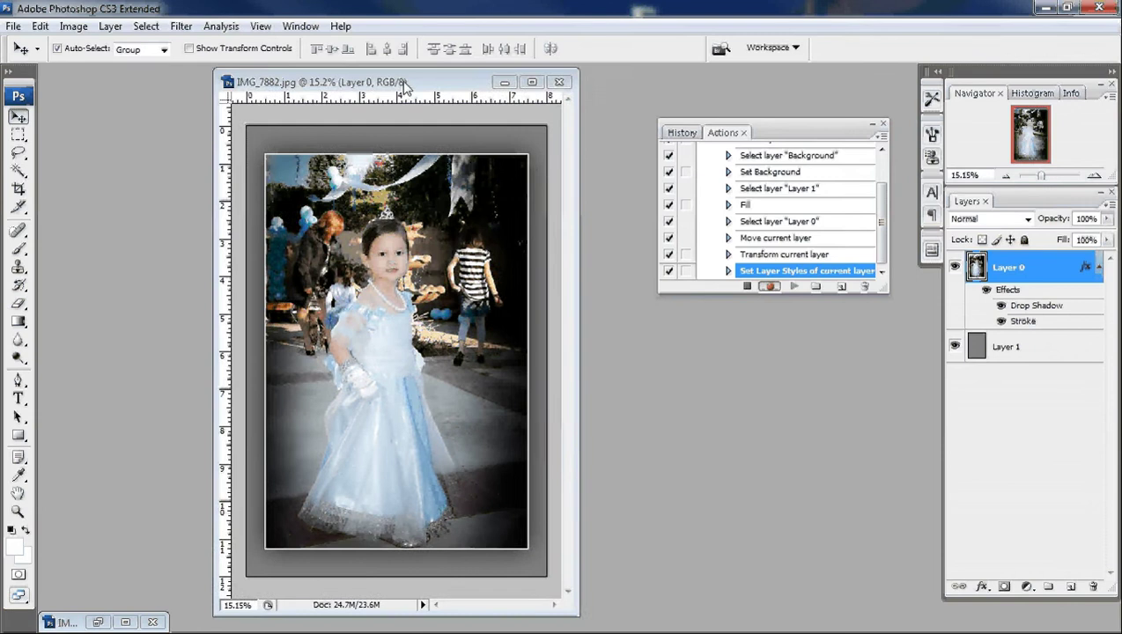
Step: Save the bordered photo as a quality-12 JPEG, then close it without further saving
click(13, 25)
click(35, 230)
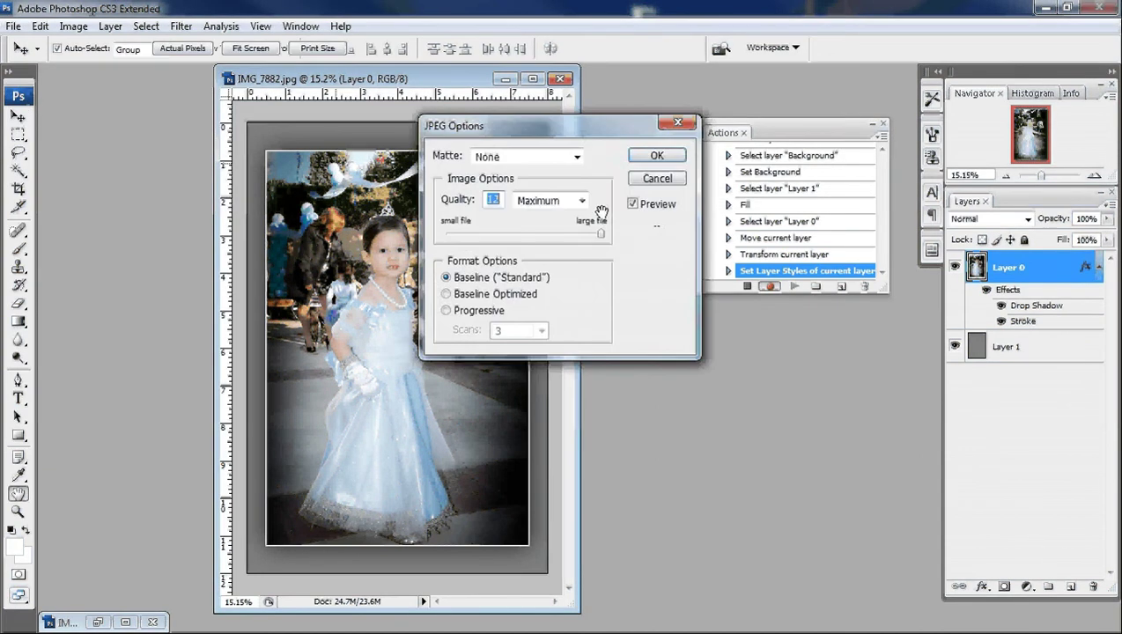
click(656, 155)
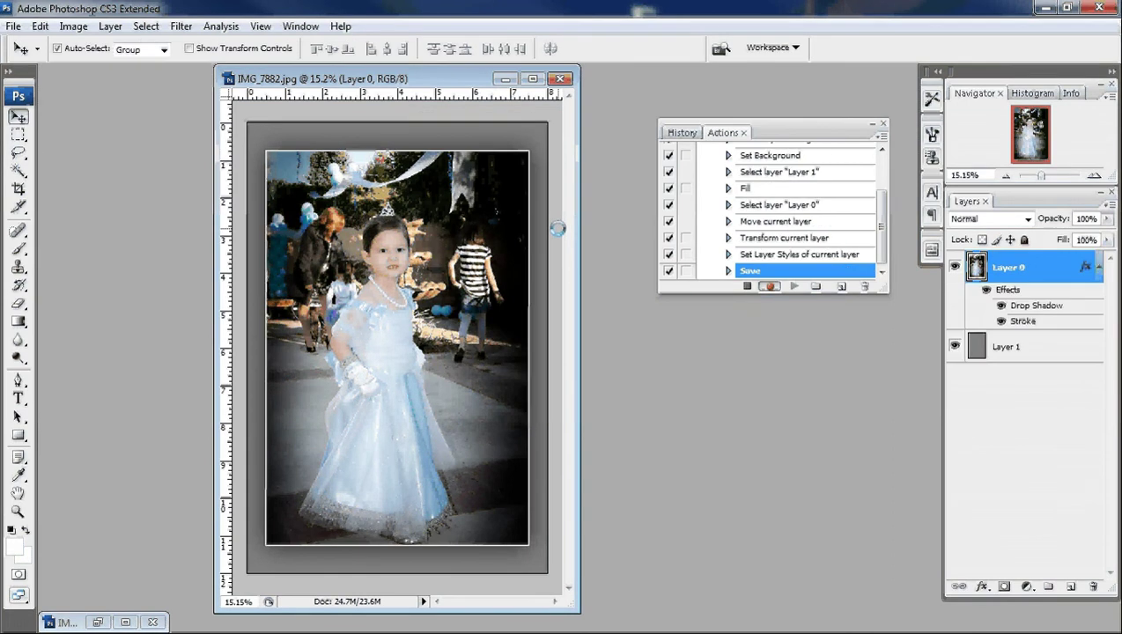
click(562, 81)
click(569, 261)
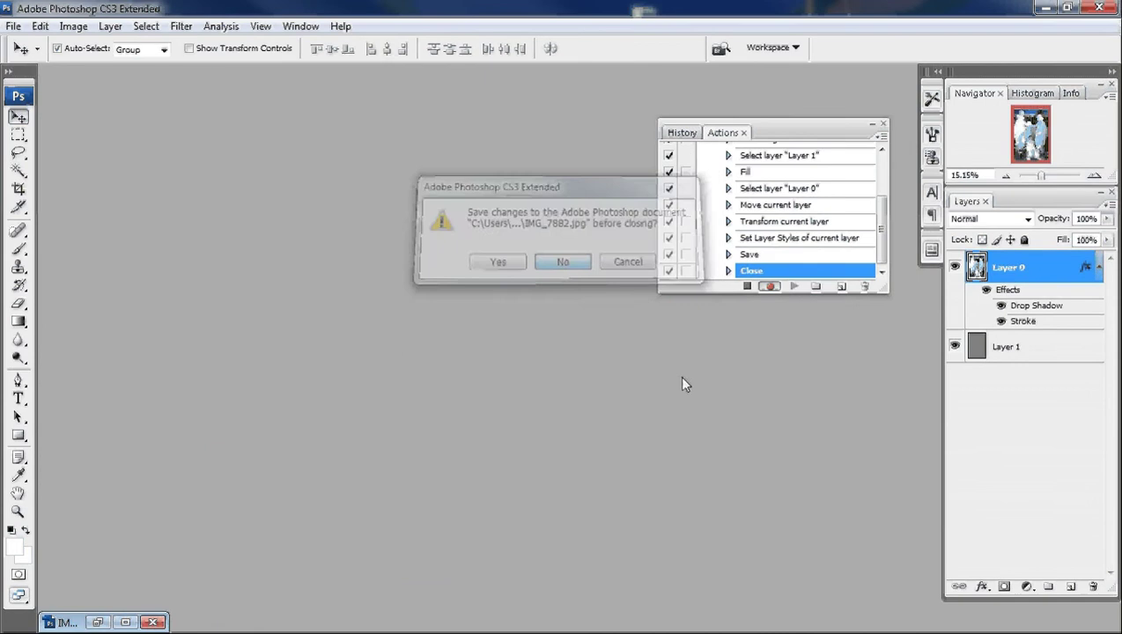
Step: Stop recording, then play the Grey 4x6 action on IMG_7927
click(745, 287)
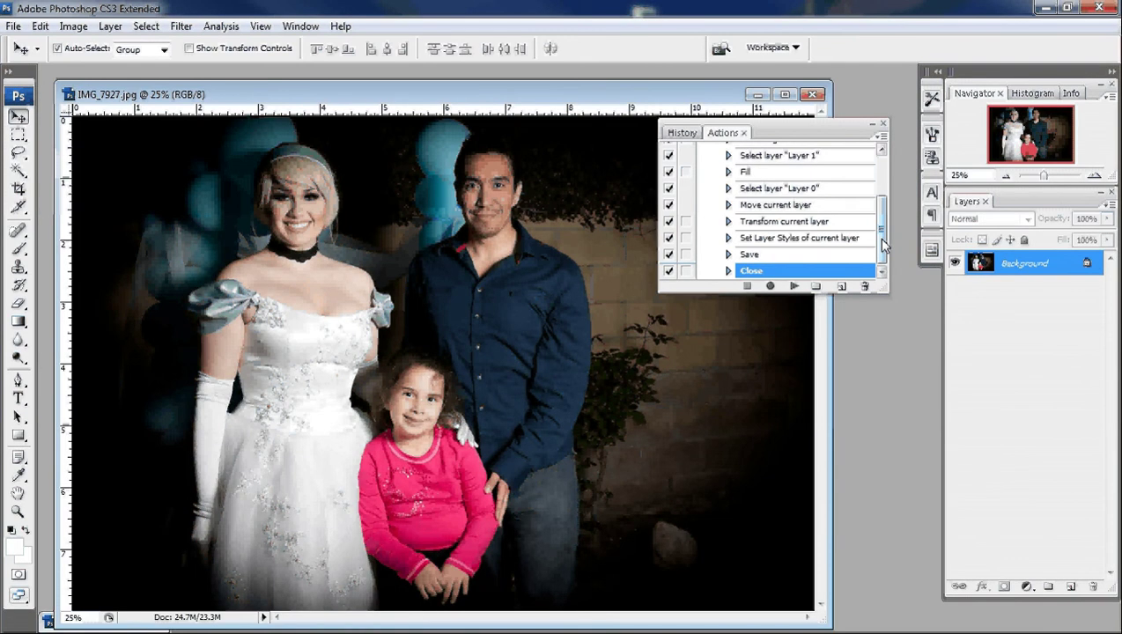
drag(884, 245, 884, 196)
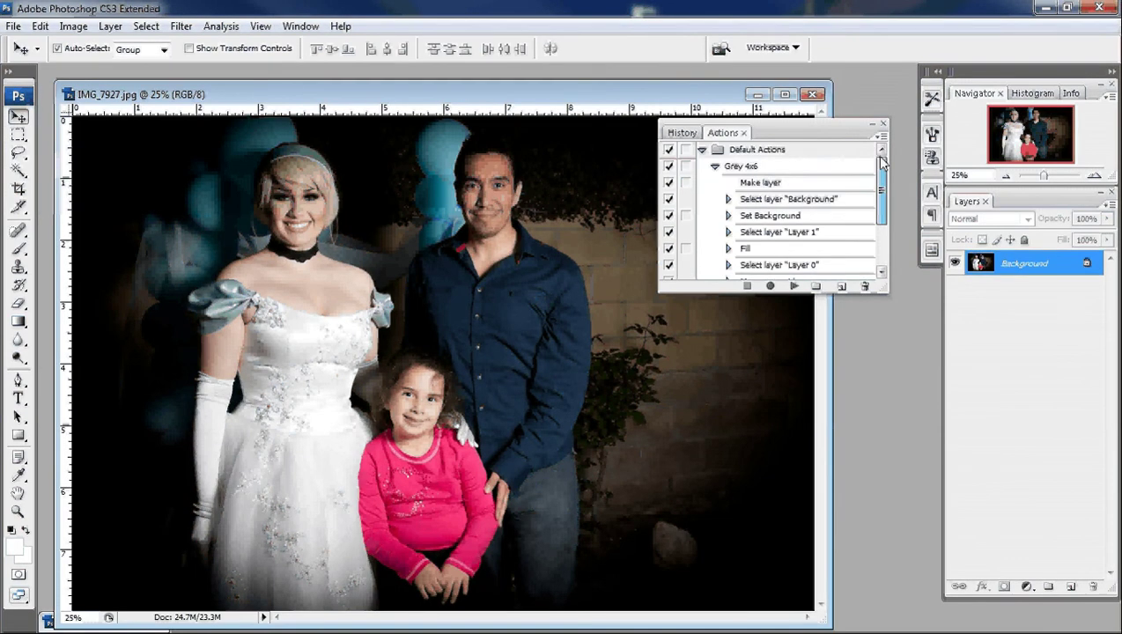
click(745, 166)
click(793, 287)
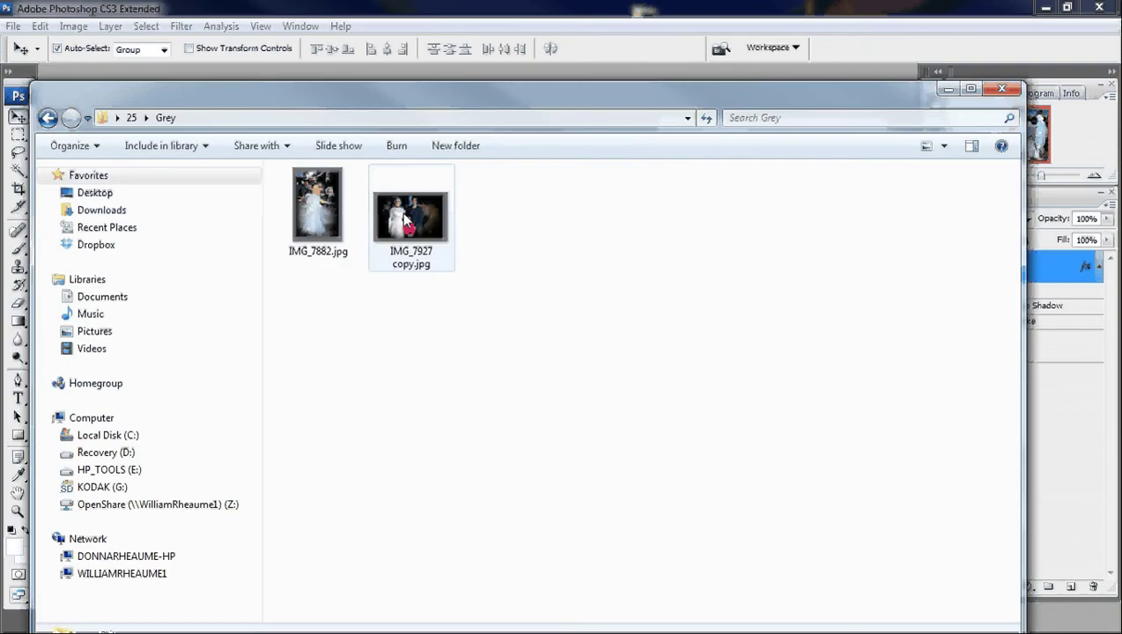
Step: Preview IMG_7927 copy.jpg to check its grey border, then close the preview and move the folder window left
double_click(404, 217)
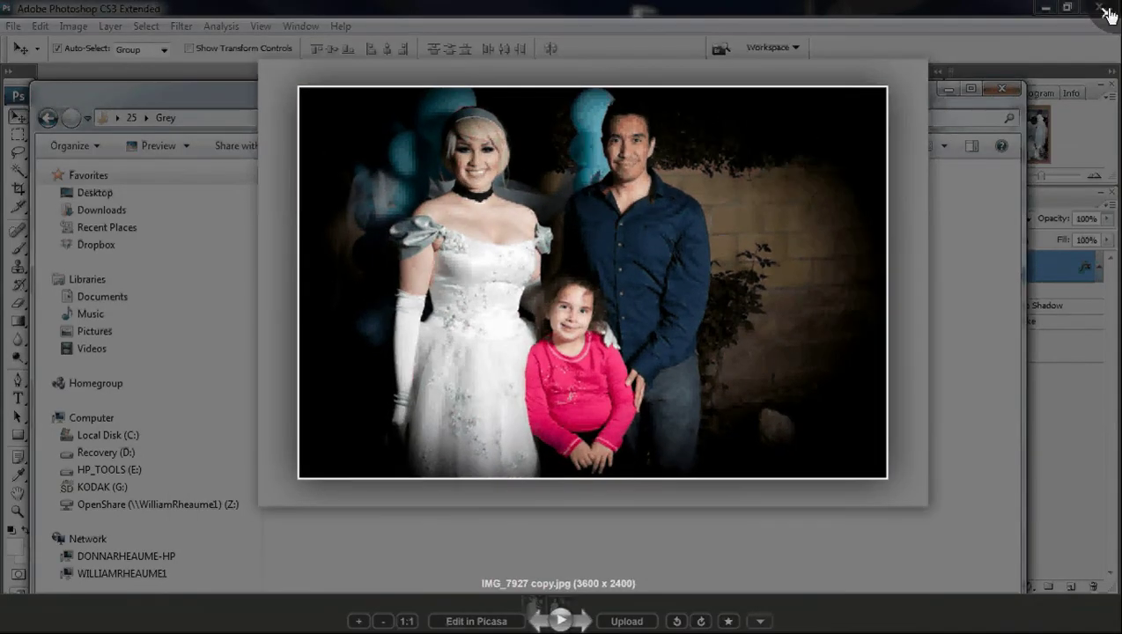
click(1102, 15)
drag(854, 110, 683, 118)
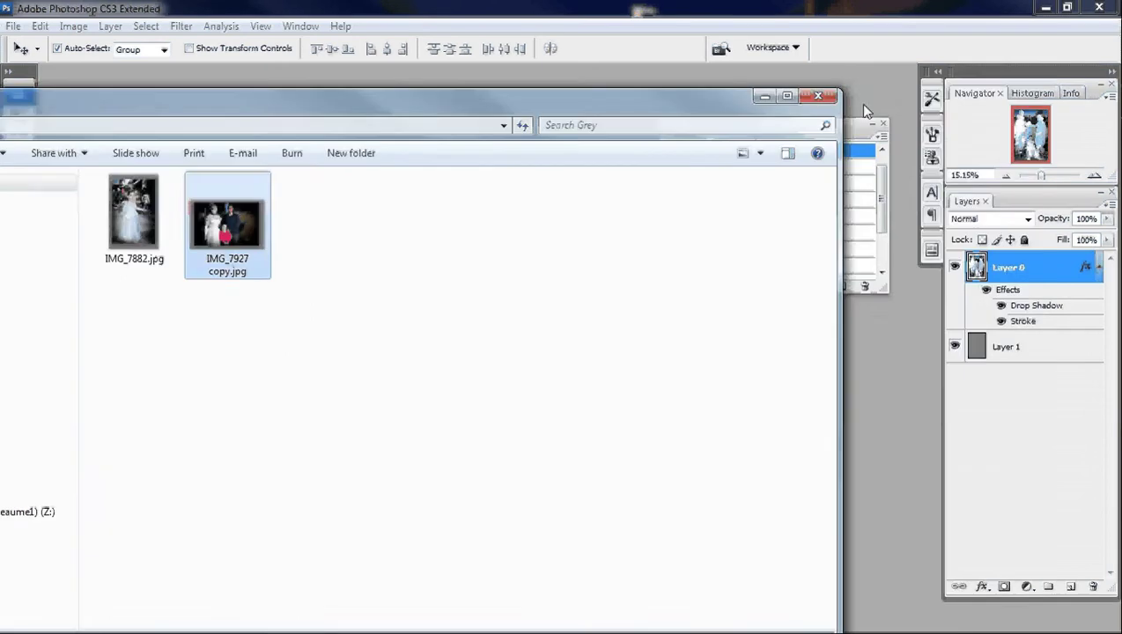
Step: Batch-run the Grey 4x6 action on every photo in the Desktop\25 folder
click(778, 98)
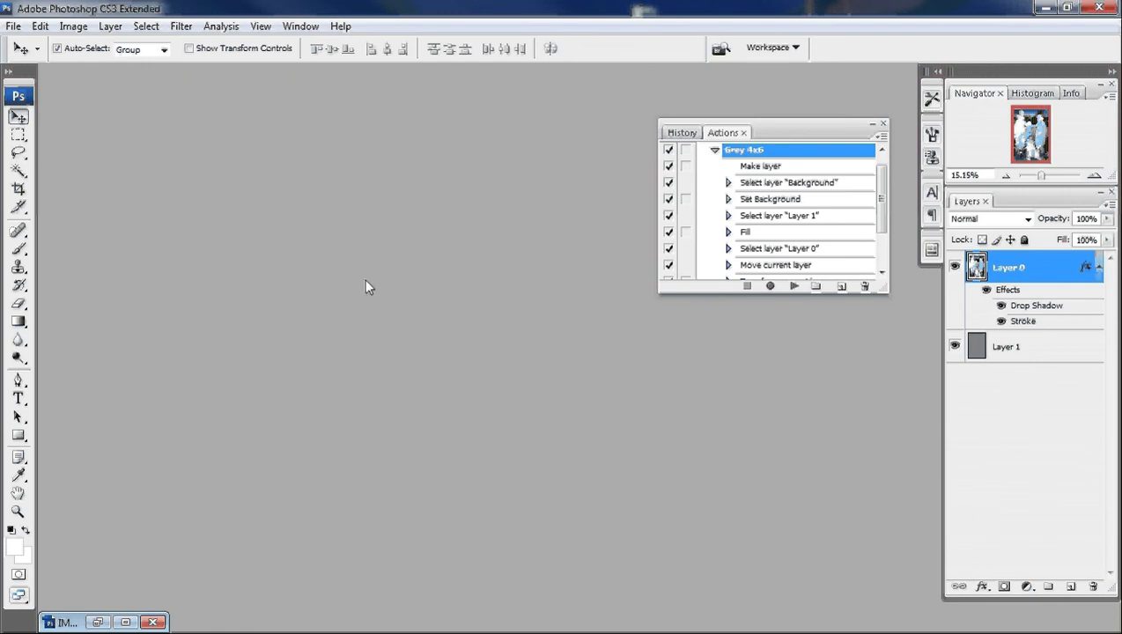
click(14, 26)
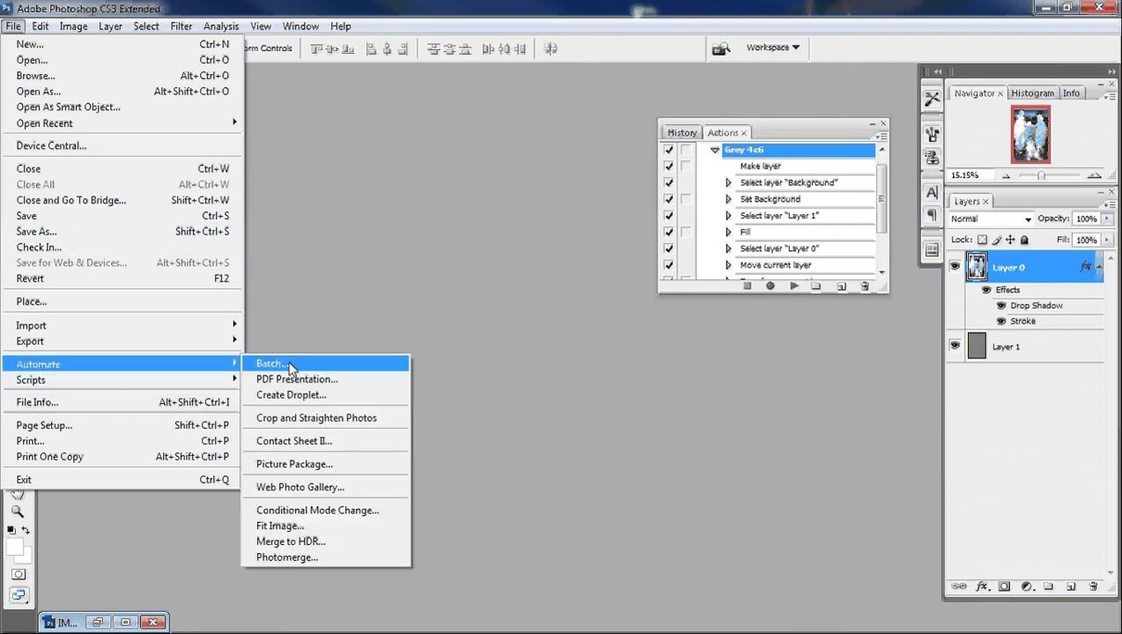
click(292, 367)
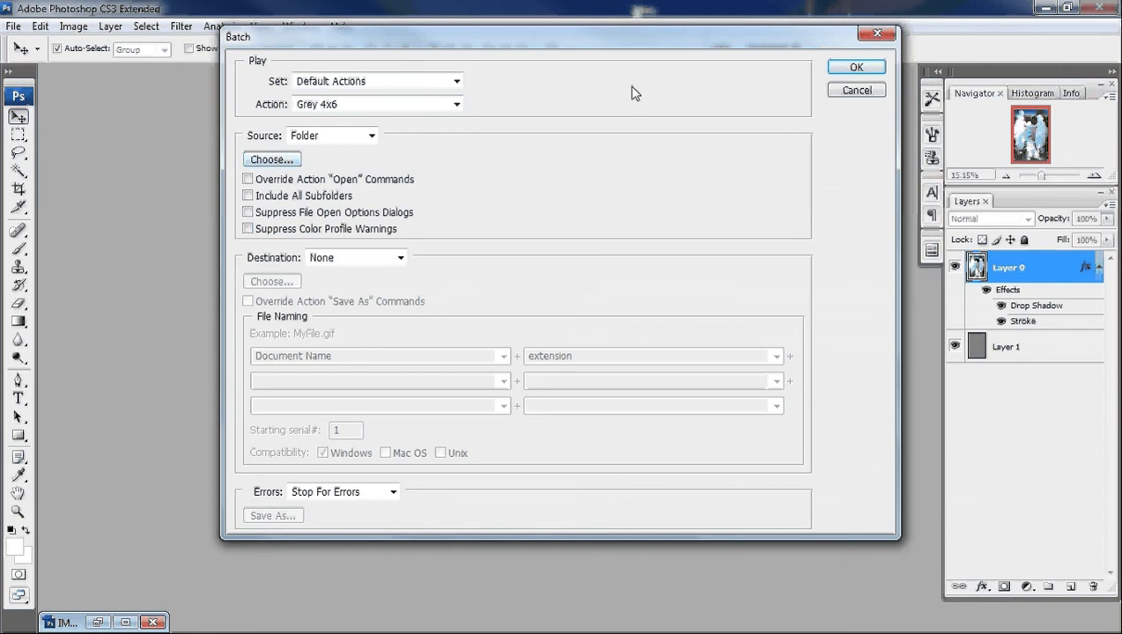
click(268, 161)
drag(667, 290, 674, 350)
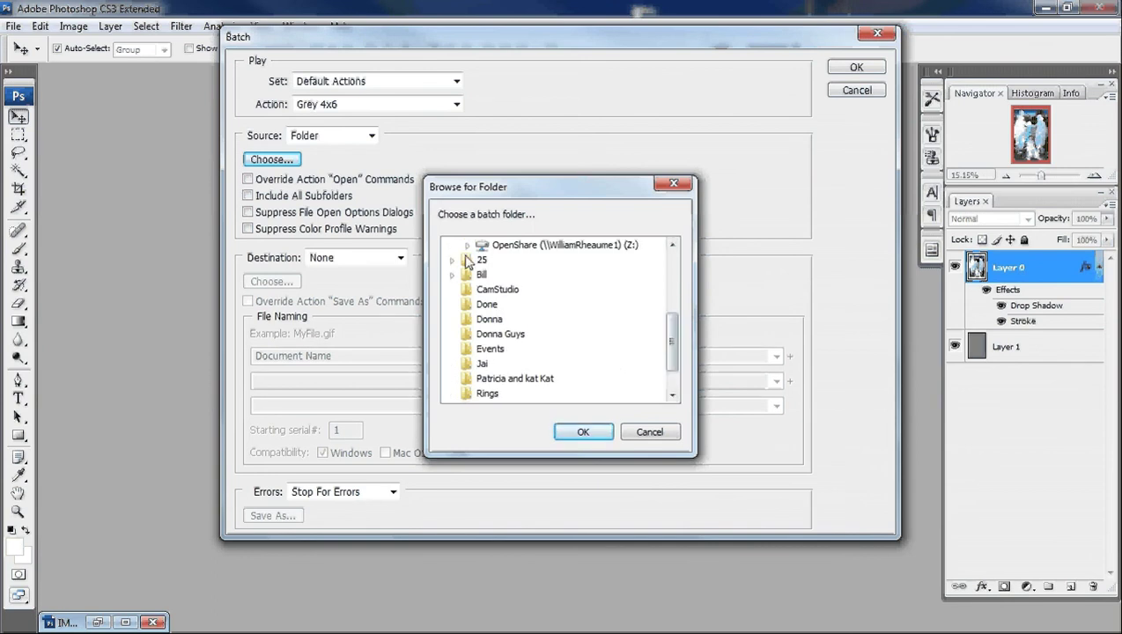
click(581, 434)
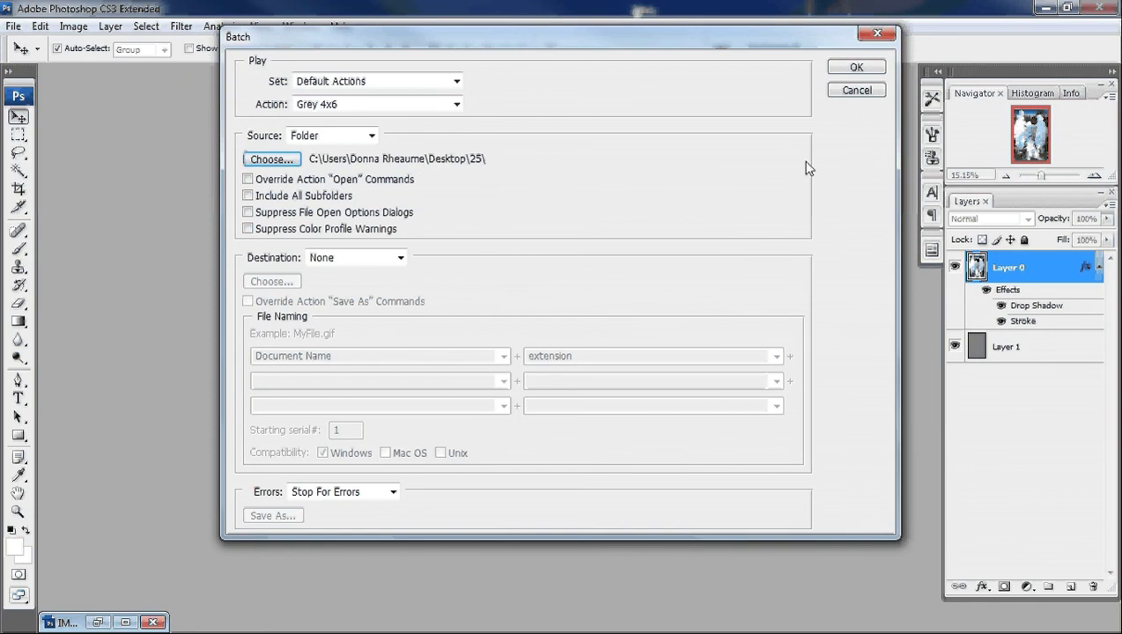
click(856, 67)
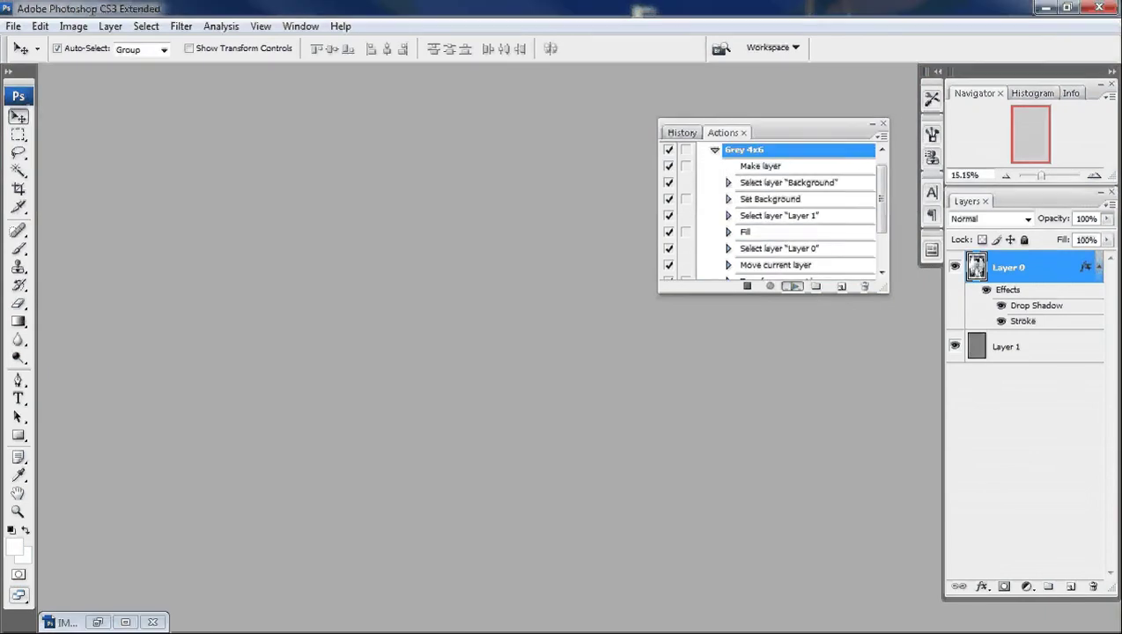
Step: Inspect the bordered copies in the Explorer Grey folder by shifting its window around
key(alt+Tab)
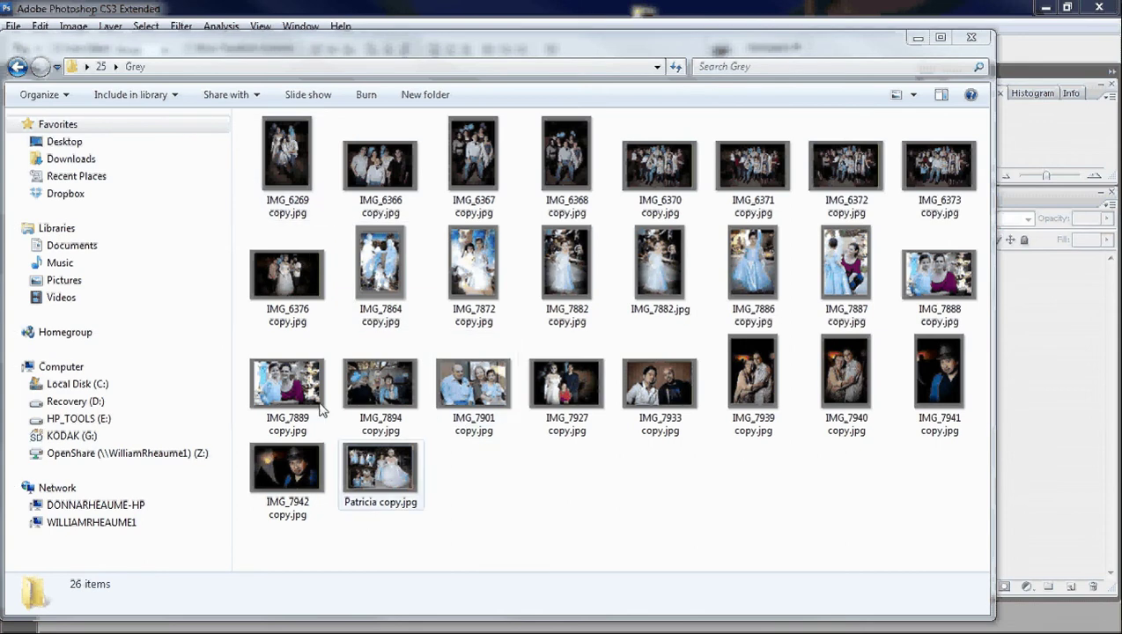
mouse_move(818, 48)
mouse_down()
mouse_move(359, 42)
mouse_move(846, 93)
mouse_move(451, 74)
mouse_move(916, 75)
mouse_move(718, 40)
mouse_up()
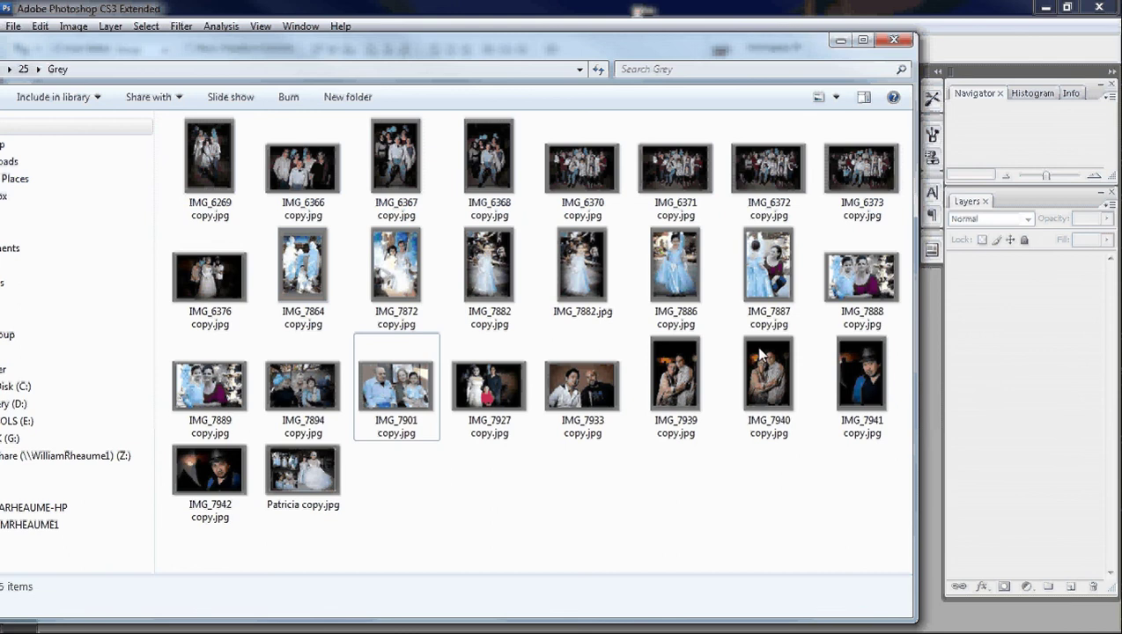
drag(661, 53, 833, 85)
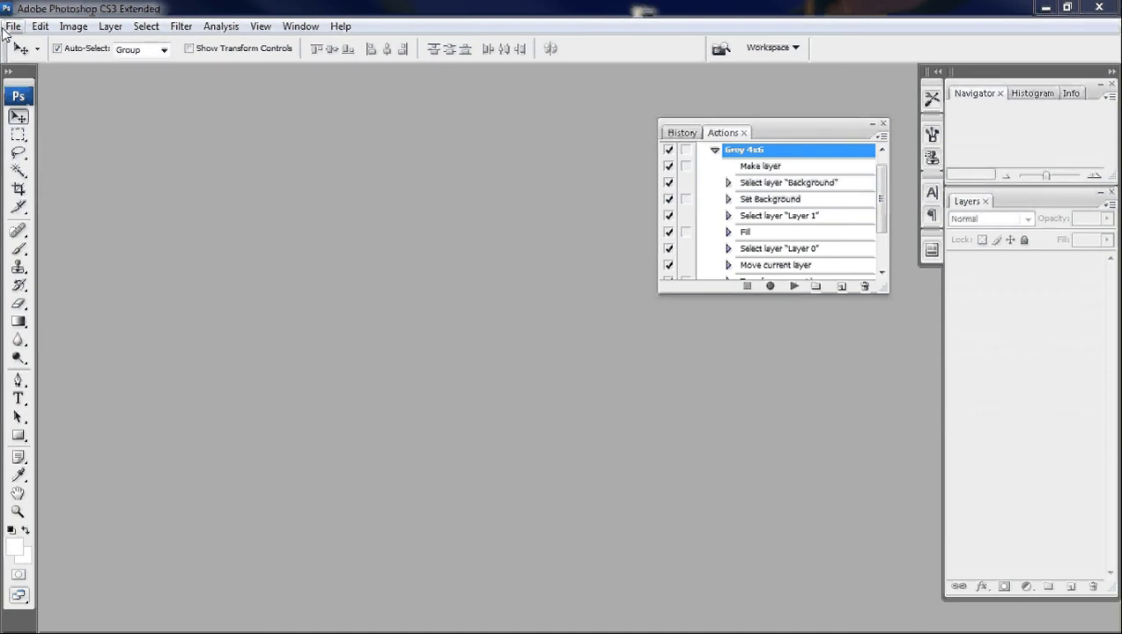
Step: Build a 30x20 inch, 5-column by 5-row contact sheet from the 25\Grey folder
click(13, 25)
mouse_move(39, 363)
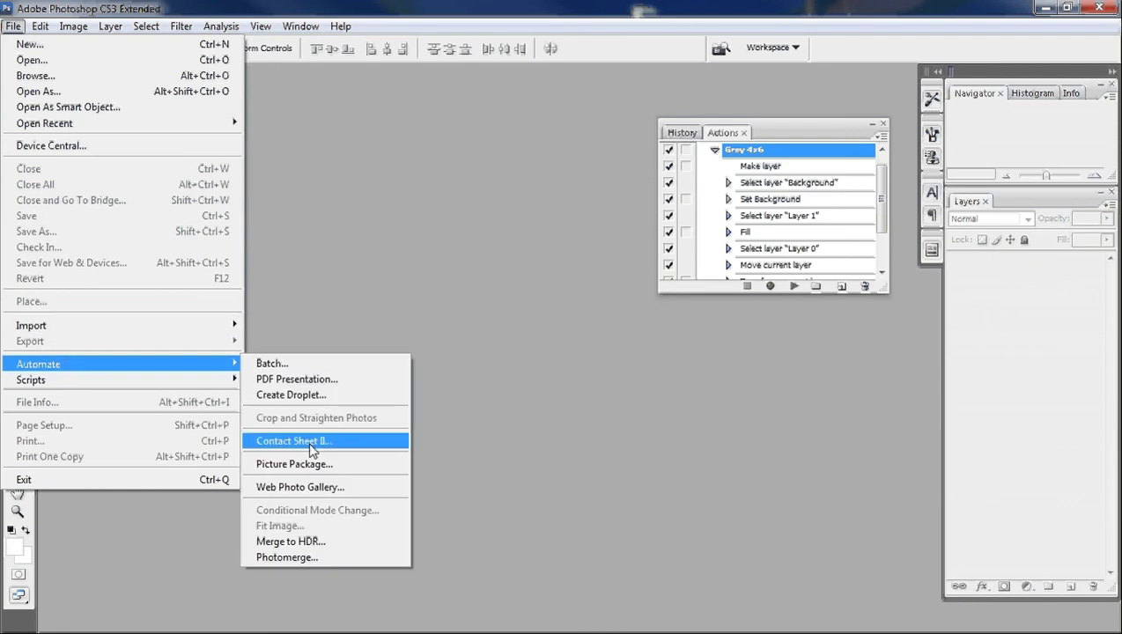
click(310, 445)
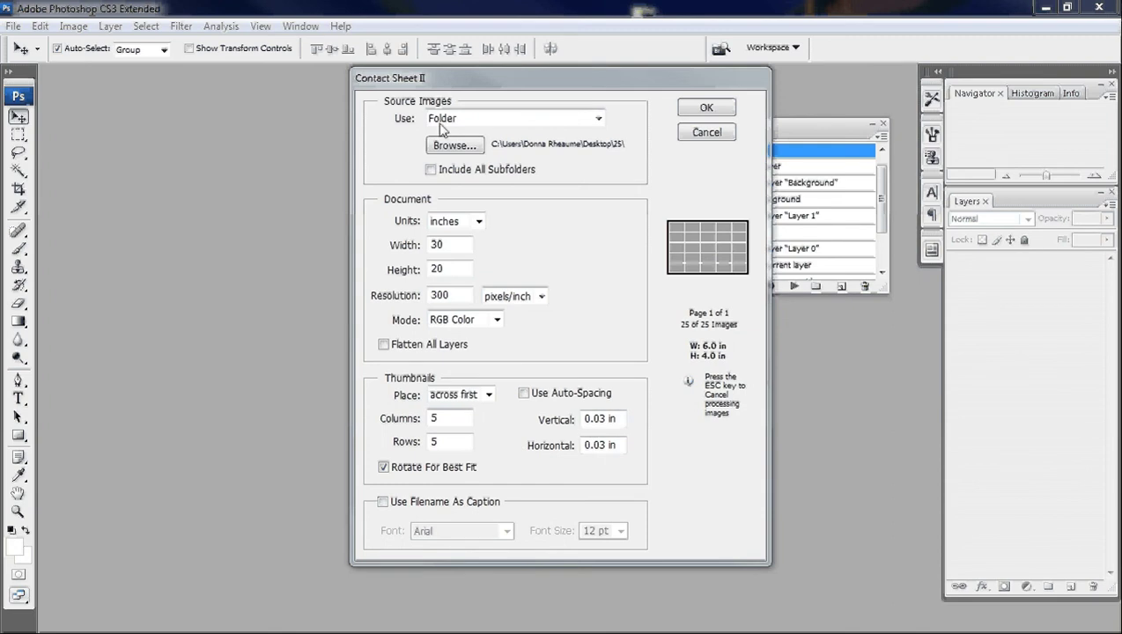
click(469, 150)
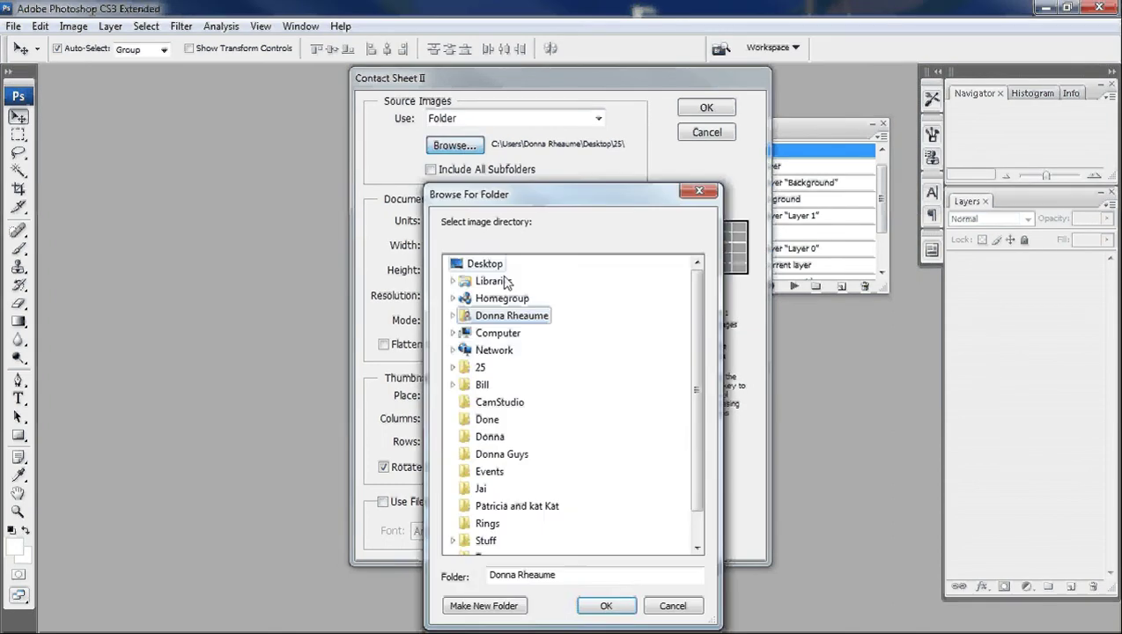
click(476, 368)
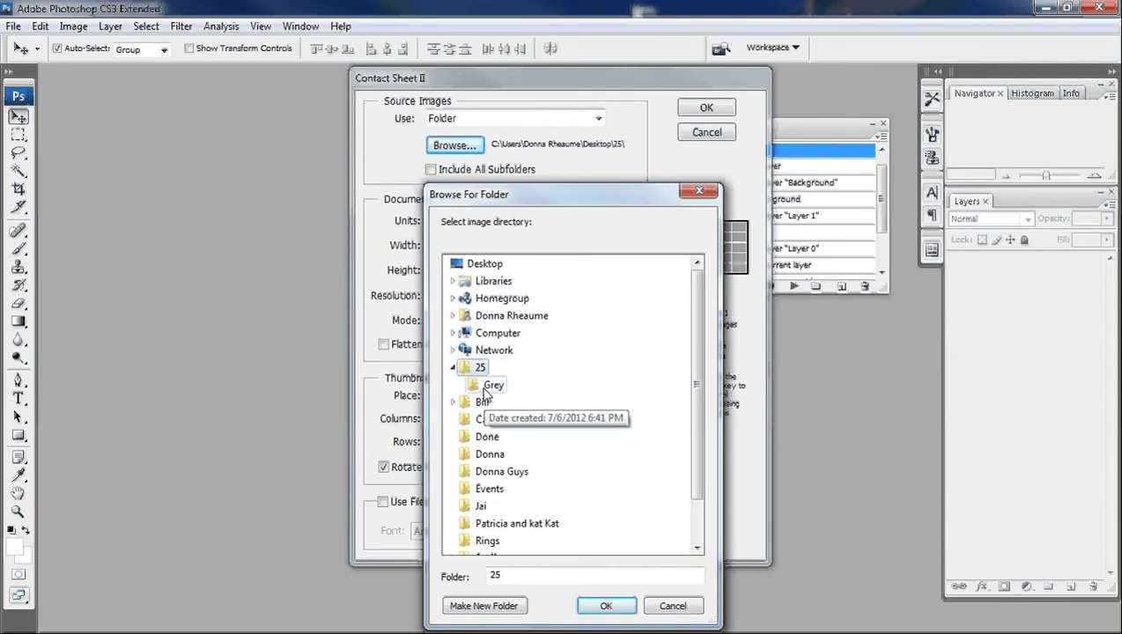
click(493, 386)
click(604, 607)
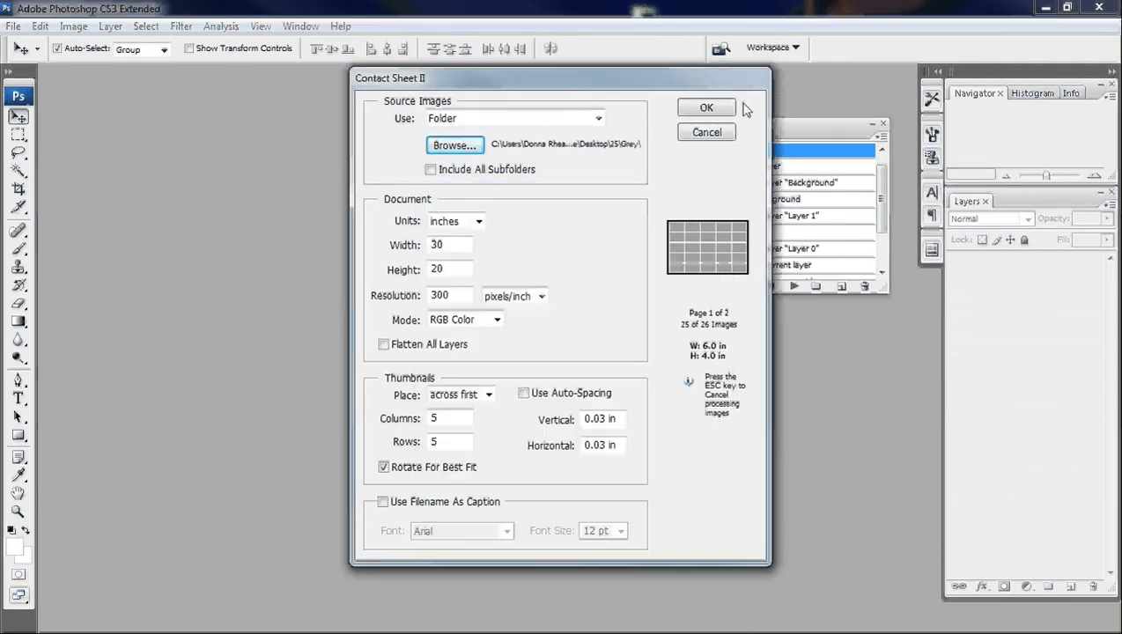
click(707, 107)
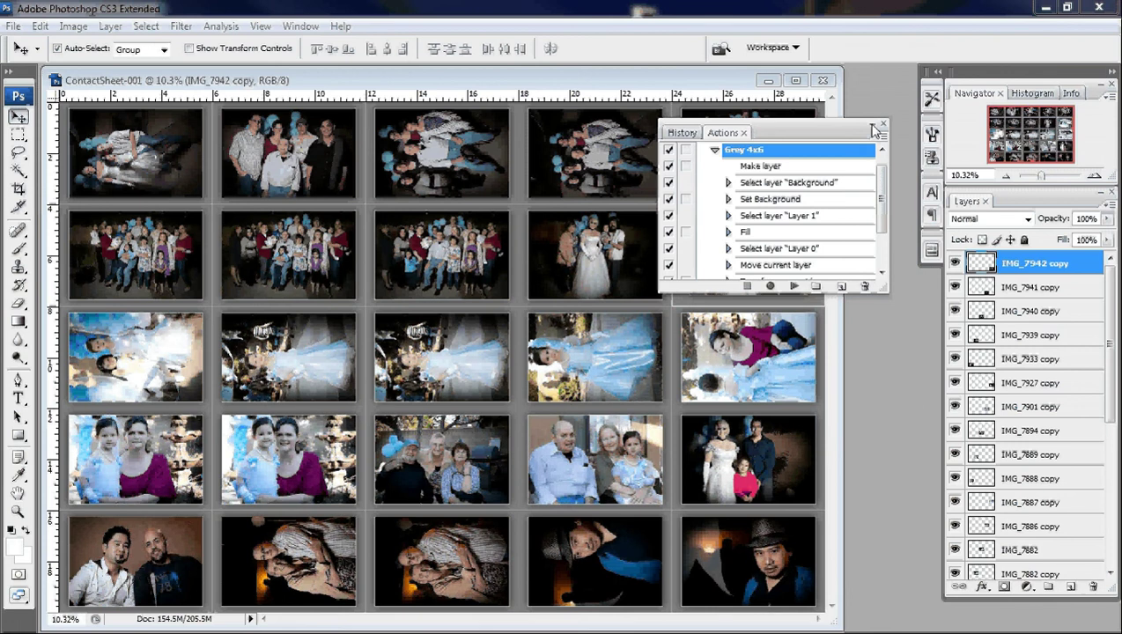
Step: Collapse the Actions panel, fit the whole contact sheet on screen, and clear the layer selection
click(874, 129)
key(ctrl+minus)
key(ctrl+0)
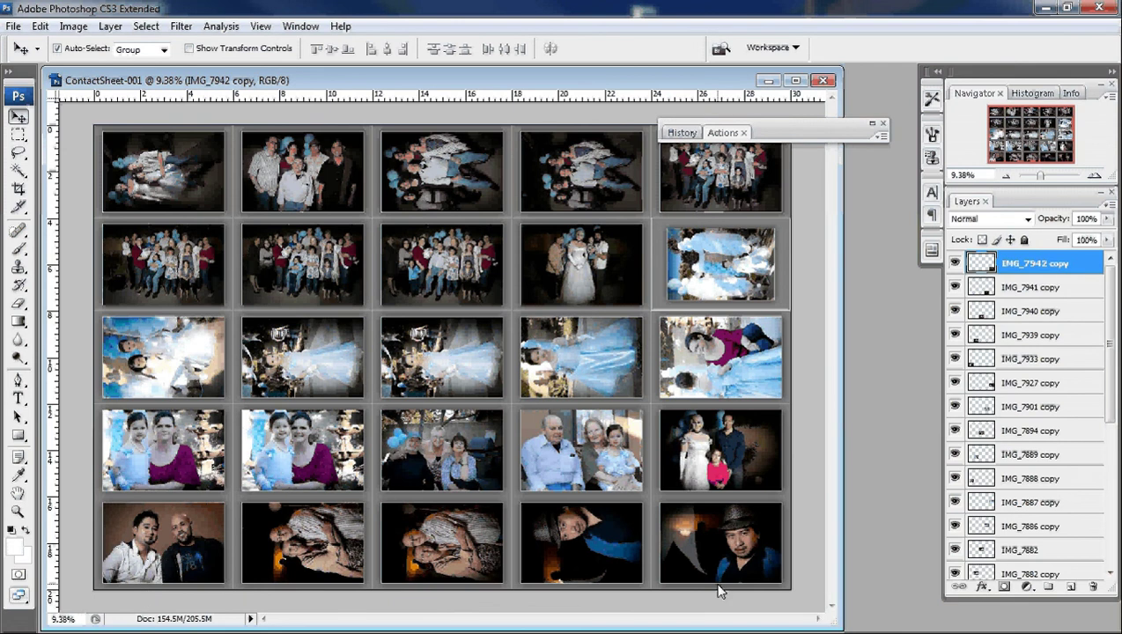
click(74, 122)
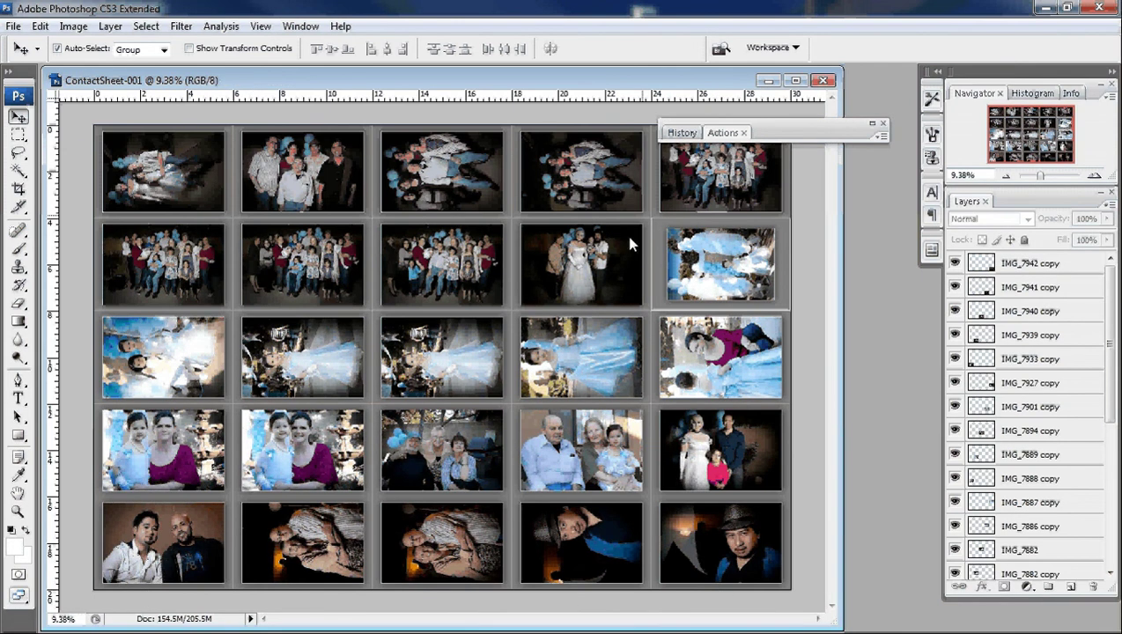
Step: Zoom in and back out on the thumbnails, then move the ContactSheet-001 window right and down
scroll(400, 341, up, 1)
scroll(431, 284, up, 1)
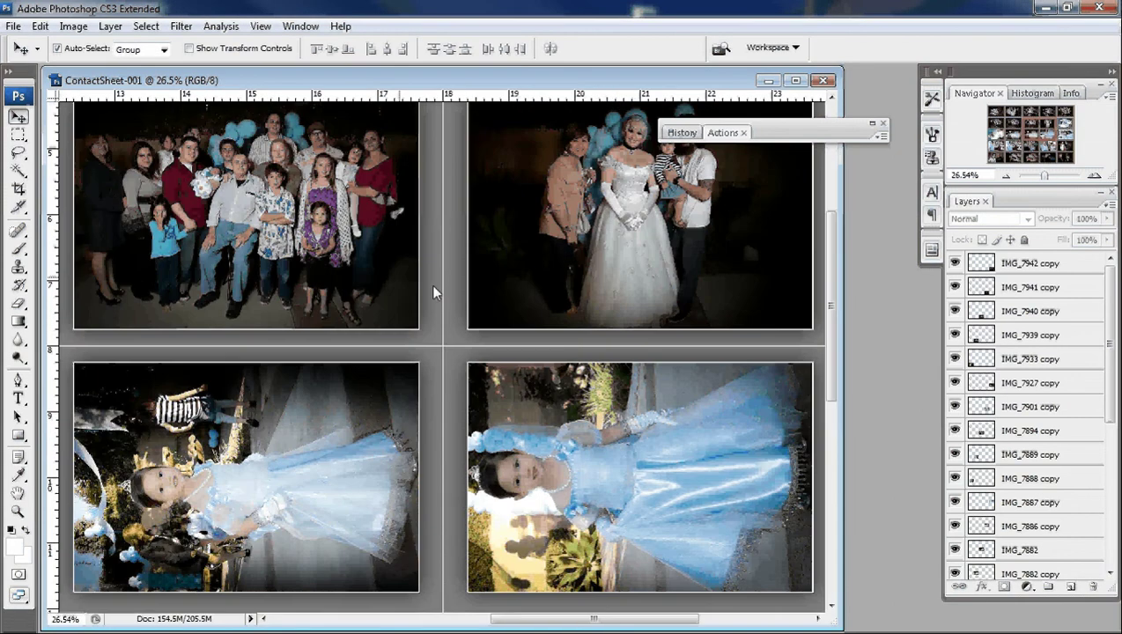
scroll(439, 334, up, 1)
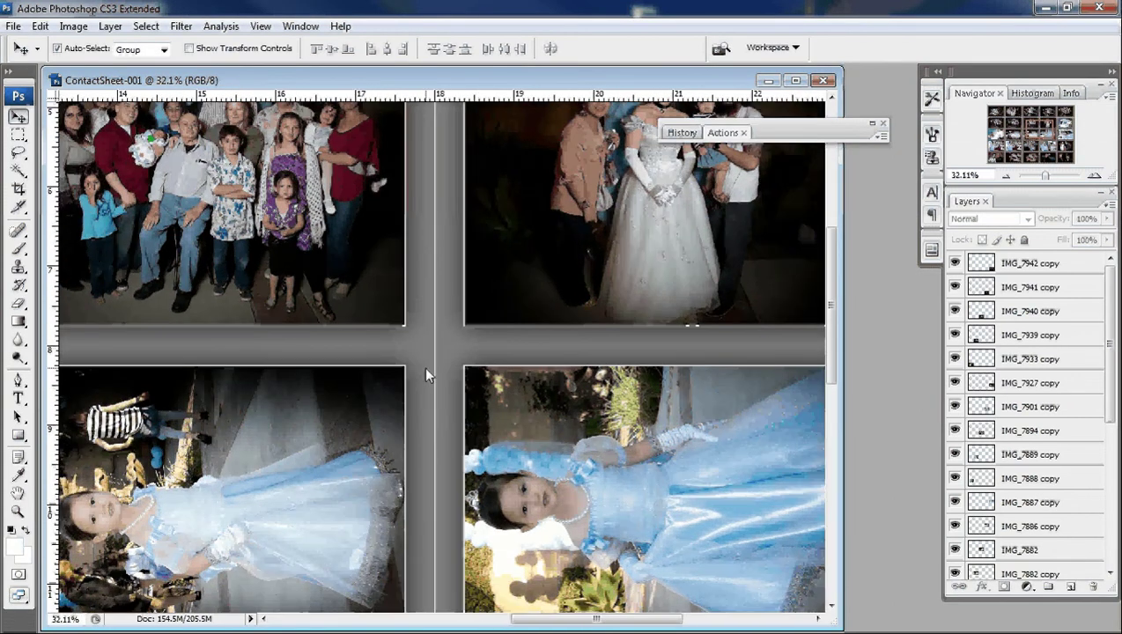
scroll(423, 367, up, 1)
scroll(444, 304, down, 2)
scroll(429, 315, down, 1)
scroll(625, 203, down, 1)
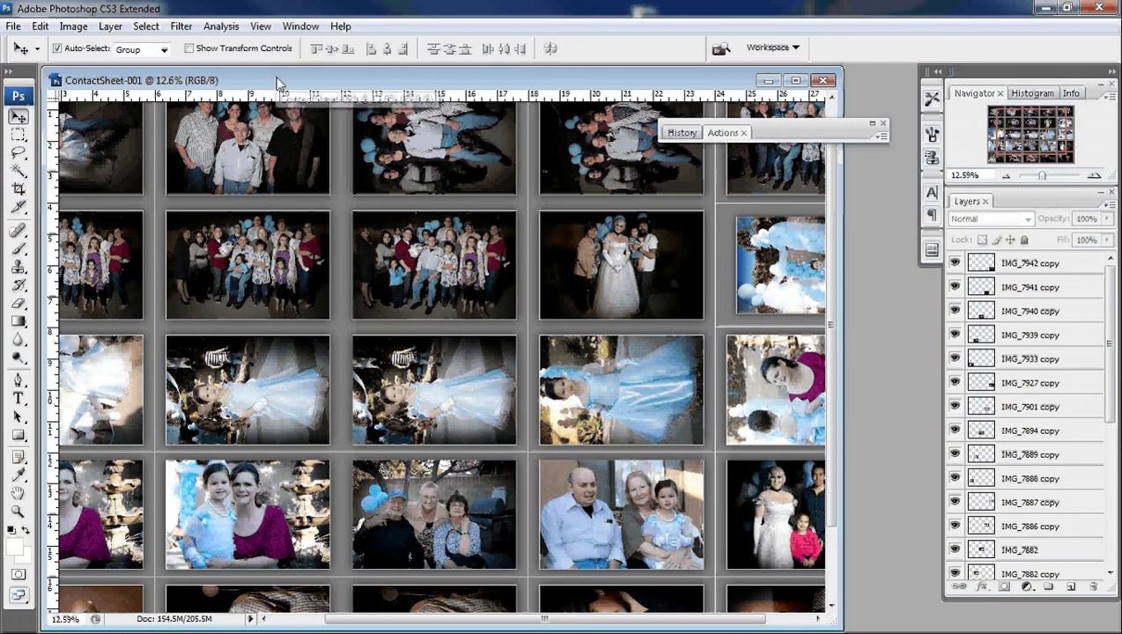
drag(279, 82, 307, 105)
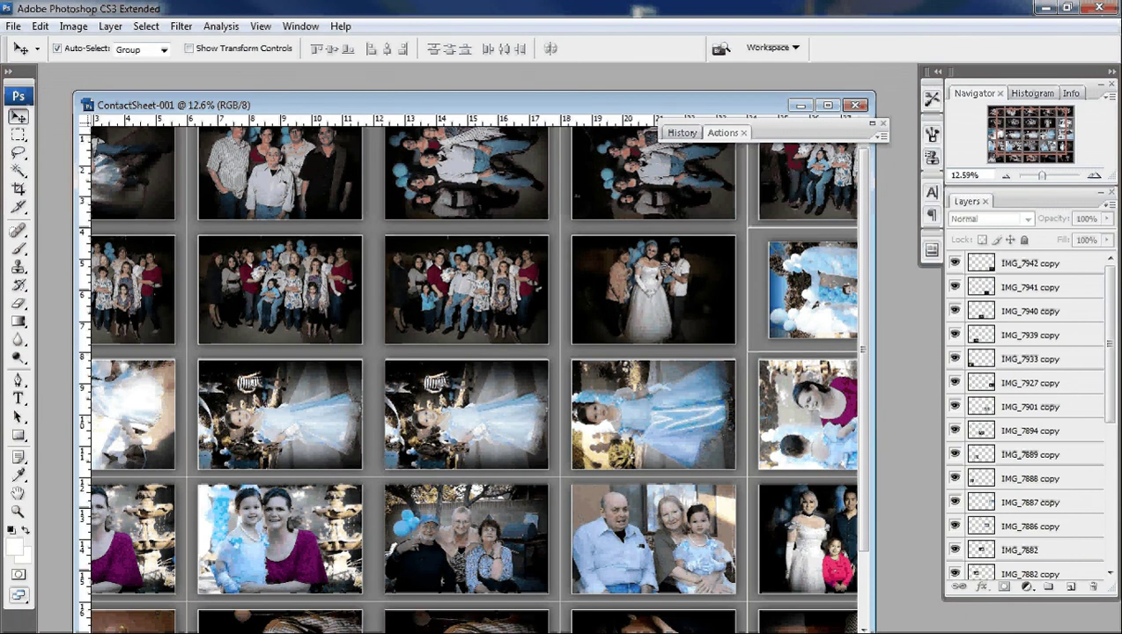